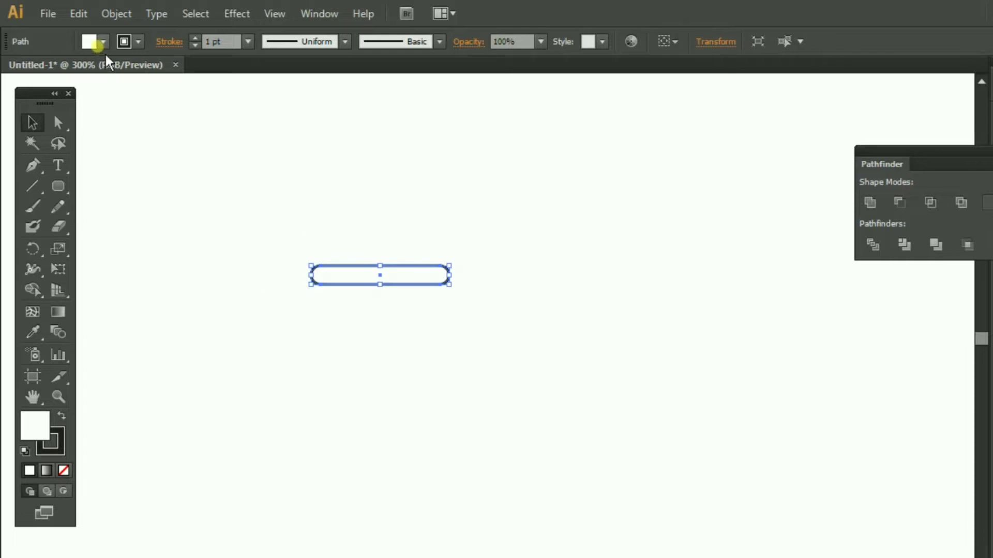
# - Fill the rounded bar with black and remove its outline by setting the stroke to 0 pt
pyautogui.click(103, 42)
pyautogui.click(50, 71)
pyautogui.click(195, 46)
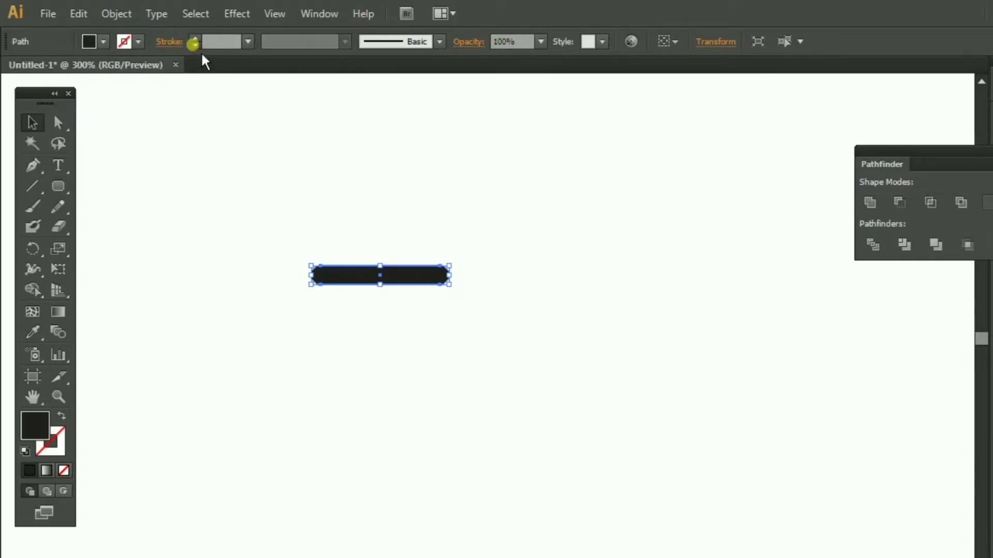
pyautogui.click(451, 191)
# - Duplicate the black bar downward to build a stack of four evenly spaced parallel fingers
pyautogui.keyDown('ctrl'); pyautogui.click(463, 296); pyautogui.keyUp('ctrl')
pyautogui.moveTo(487, 299); pyautogui.dragTo(499, 248)
pyautogui.click(434, 265)
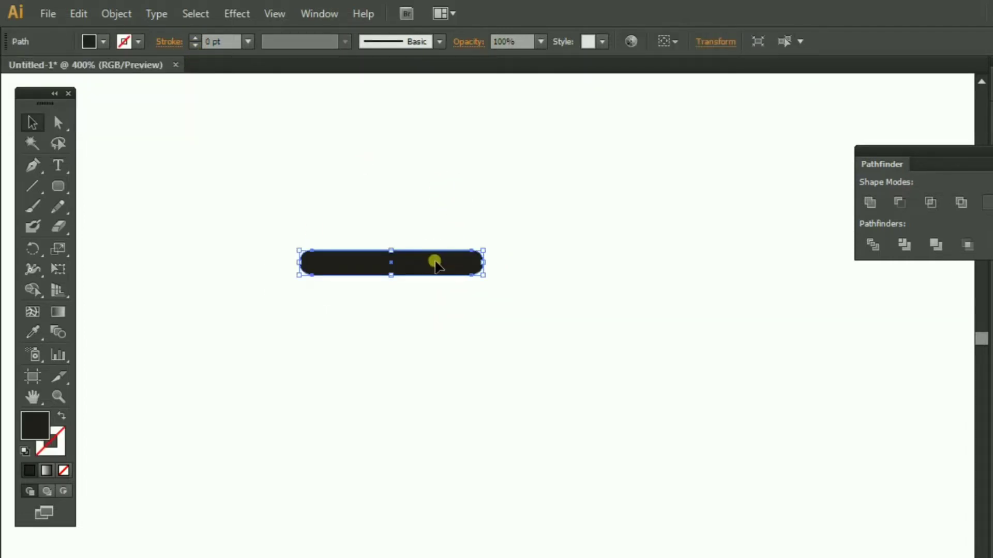
pyautogui.moveTo(426, 274); pyautogui.dragTo(418, 361)
pyautogui.click(549, 338)
pyautogui.click(510, 314)
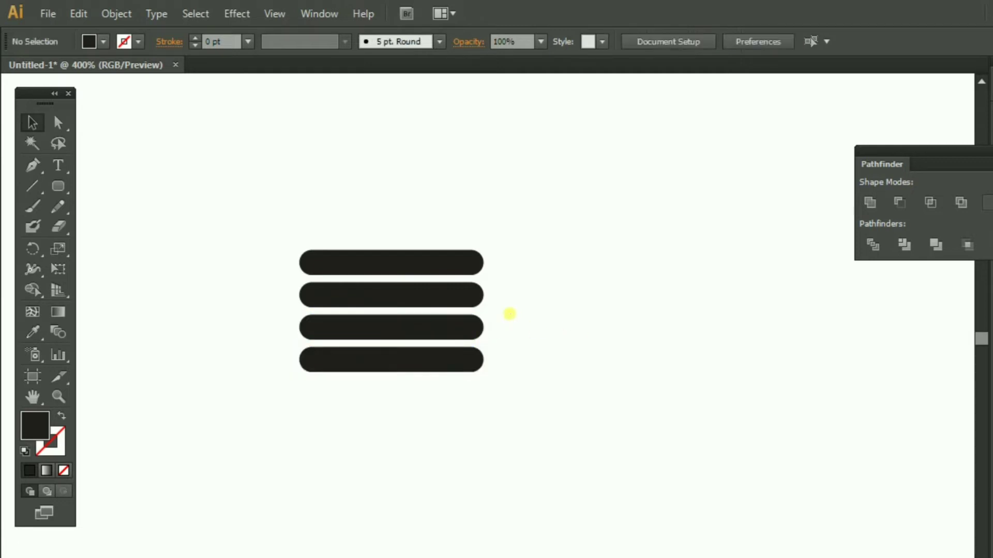
# - Draw a black rounded rectangle as the palm and place it over the left ends of the four bars
pyautogui.keyDown('ctrl'); pyautogui.keyDown('alt'); pyautogui.click(510, 314); pyautogui.keyUp('alt'); pyautogui.keyUp('ctrl')
pyautogui.keyDown('ctrl'); pyautogui.keyDown('alt'); pyautogui.click(510, 314); pyautogui.keyUp('alt'); pyautogui.keyUp('ctrl')
pyautogui.keyDown('ctrl'); pyautogui.keyDown('alt'); pyautogui.click(509, 314); pyautogui.keyUp('alt'); pyautogui.keyUp('ctrl')
pyautogui.moveTo(499, 388); pyautogui.dragTo(586, 251)
pyautogui.keyDown('ctrl'); pyautogui.click(495, 290); pyautogui.keyUp('ctrl')
pyautogui.keyDown('ctrl'); pyautogui.click(486, 325); pyautogui.keyUp('ctrl')
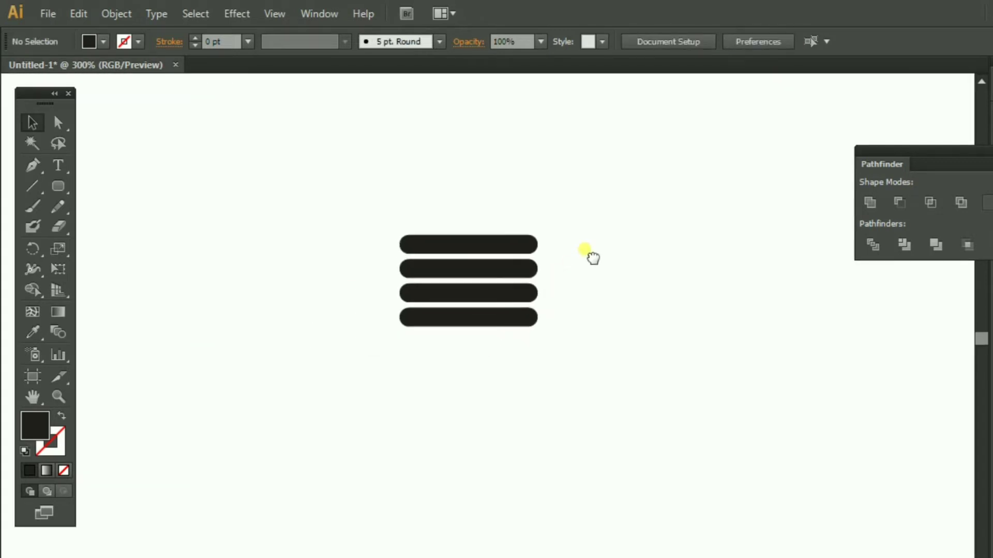
pyautogui.moveTo(298, 235); pyautogui.dragTo(440, 300)
pyautogui.click(32, 122)
pyautogui.moveTo(362, 317); pyautogui.dragTo(352, 326)
pyautogui.click(385, 391)
# - Enlarge the palm slightly from its lower-left corner to match the height of the finger stack
pyautogui.keyDown('ctrl'); pyautogui.click(473, 312); pyautogui.keyUp('ctrl')
pyautogui.keyDown('ctrl'); pyautogui.click(439, 331); pyautogui.keyUp('ctrl')
pyautogui.click(382, 357)
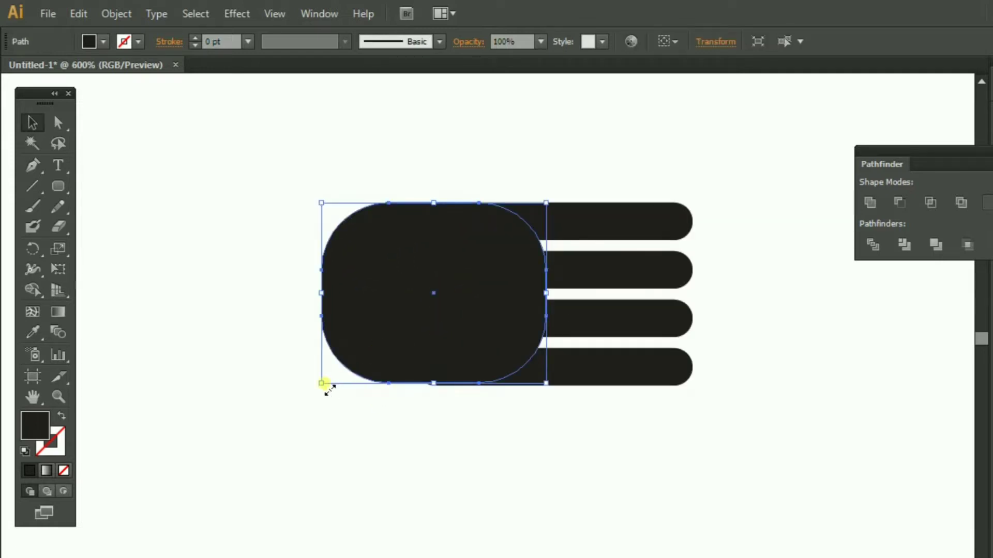
pyautogui.moveTo(323, 383); pyautogui.dragTo(318, 386)
pyautogui.click(433, 404)
# - Duplicate the rounded palm shape and offset the copy slightly to the left, overlapping the original
pyautogui.click(531, 330)
pyautogui.keyDown('ctrl'); pyautogui.keyDown('alt'); pyautogui.click(517, 387); pyautogui.keyUp('alt'); pyautogui.keyUp('ctrl')
pyautogui.keyDown('ctrl'); pyautogui.keyDown('alt'); pyautogui.click(516, 387); pyautogui.keyUp('alt'); pyautogui.keyUp('ctrl')
pyautogui.keyDown('ctrl'); pyautogui.keyDown('alt'); pyautogui.click(516, 387); pyautogui.keyUp('alt'); pyautogui.keyUp('ctrl')
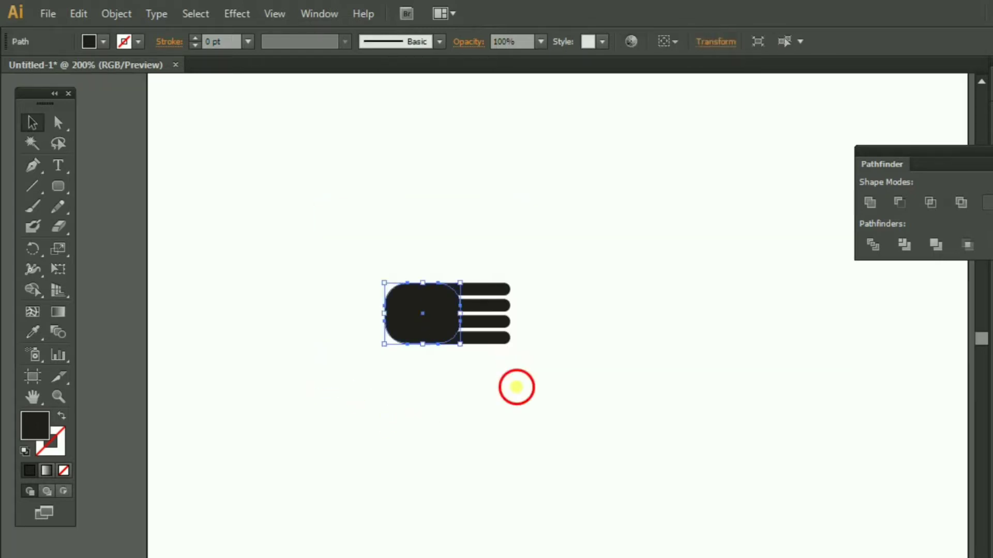
pyautogui.click(516, 387)
pyautogui.scroll(2, 488, 341)
pyautogui.click(362, 317)
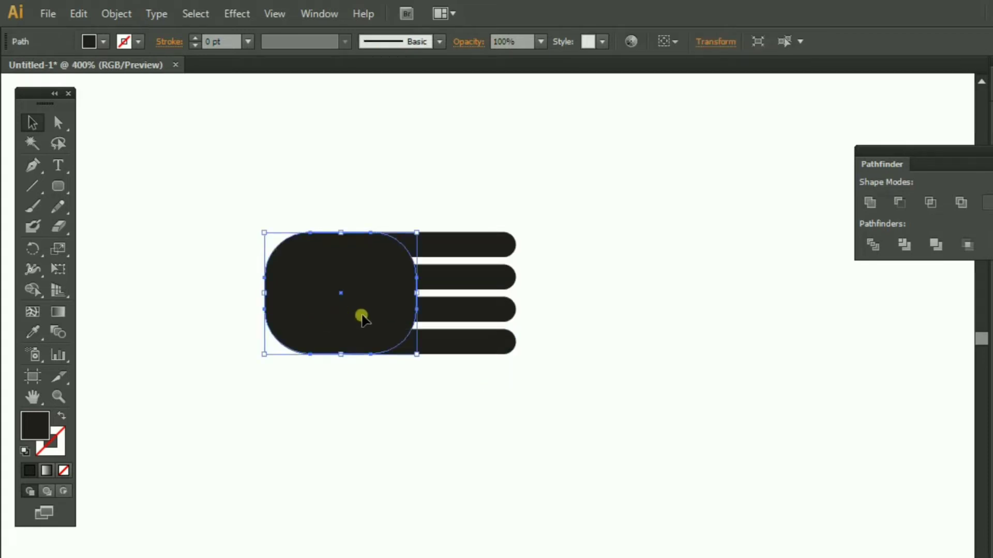
pyautogui.moveTo(377, 319); pyautogui.dragTo(359, 315)
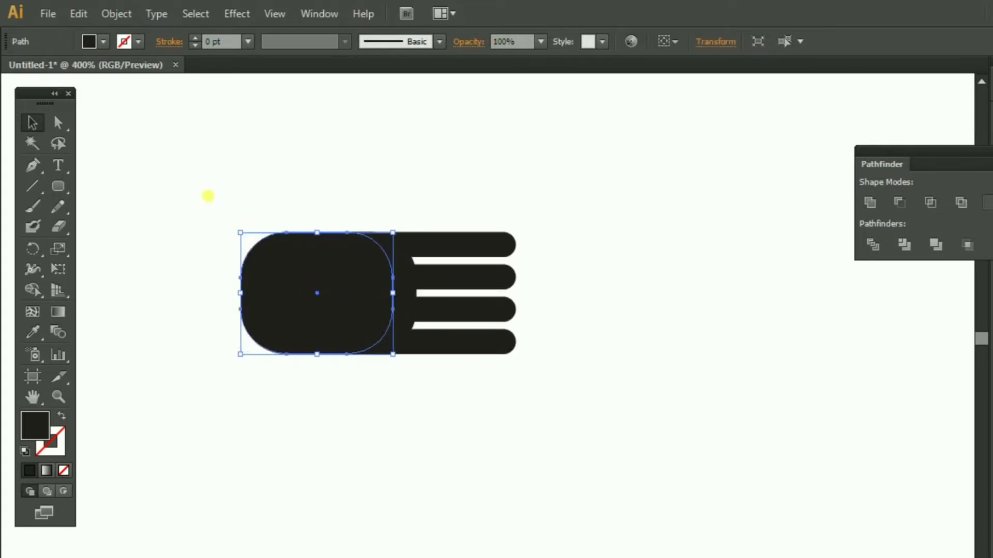
# - Separate the two overlapping palm shapes with Shape Builder and delete the outer left and right pieces, keeping the overlap
pyautogui.moveTo(206, 195); pyautogui.dragTo(298, 429)
pyautogui.click(33, 290)
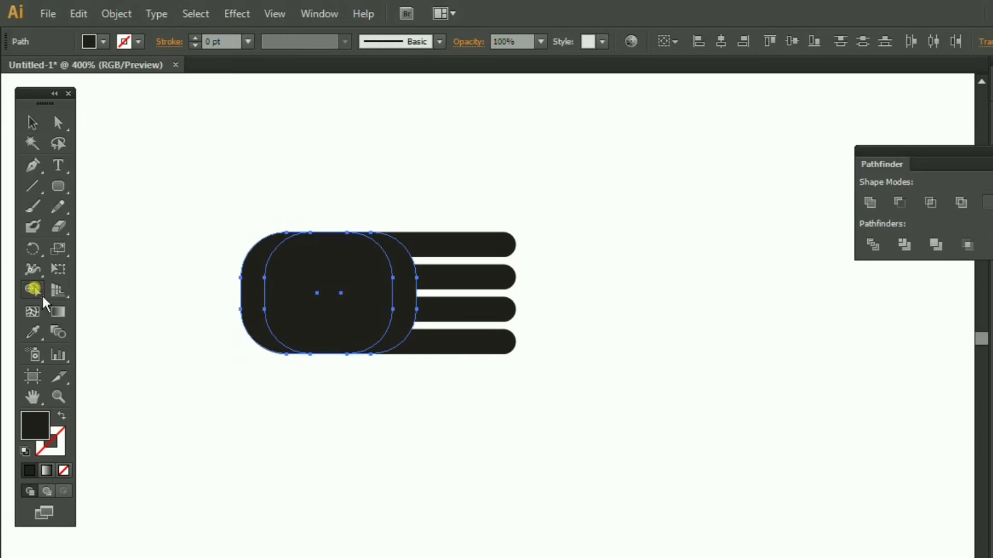
pyautogui.click(315, 313)
pyautogui.click(31, 122)
pyautogui.click(202, 176)
pyautogui.click(249, 265)
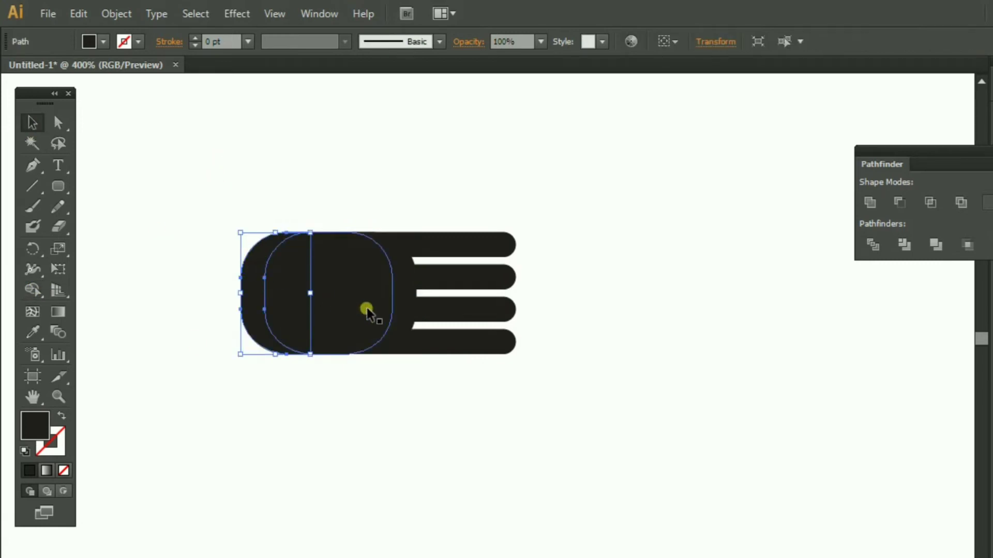
pyautogui.press('Delete')
pyautogui.click(406, 310)
pyautogui.press('Delete')
# - Shift the narrowed palm slightly to the right so it covers more of the fingers
pyautogui.keyDown('ctrl'); pyautogui.keyDown('alt'); pyautogui.click(504, 356); pyautogui.keyUp('alt'); pyautogui.keyUp('ctrl')
pyautogui.keyDown('ctrl'); pyautogui.keyDown('alt'); pyautogui.click(503, 355); pyautogui.keyUp('alt'); pyautogui.keyUp('ctrl')
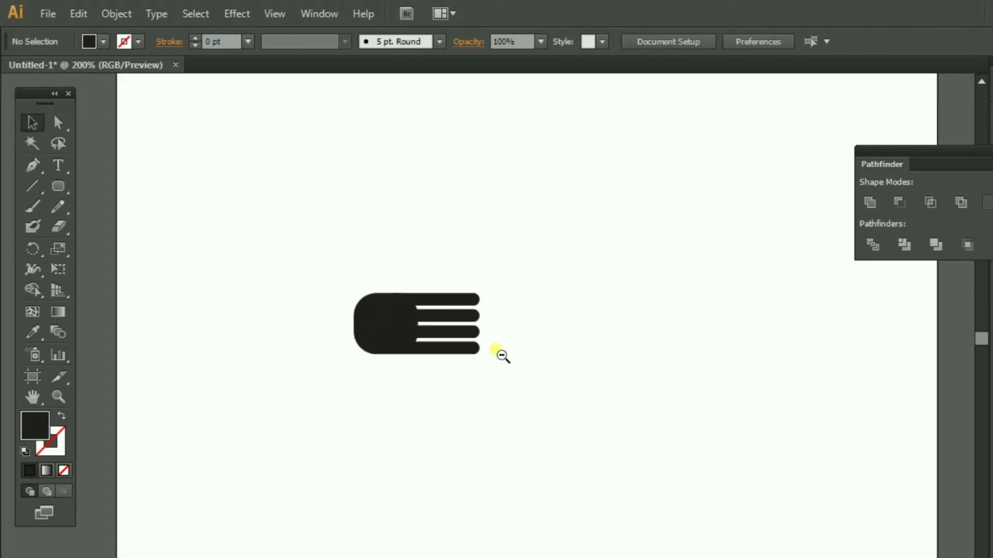
pyautogui.keyDown('ctrl'); pyautogui.click(436, 352); pyautogui.keyUp('ctrl')
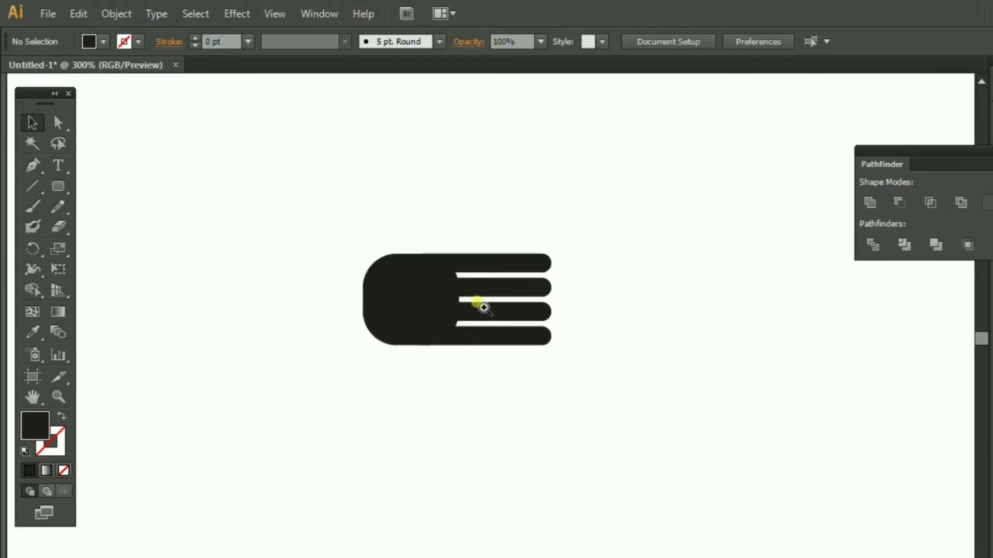
pyautogui.keyDown('ctrl'); pyautogui.click(477, 305); pyautogui.keyUp('ctrl')
pyautogui.moveTo(428, 339); pyautogui.dragTo(437, 339)
pyautogui.click(443, 458)
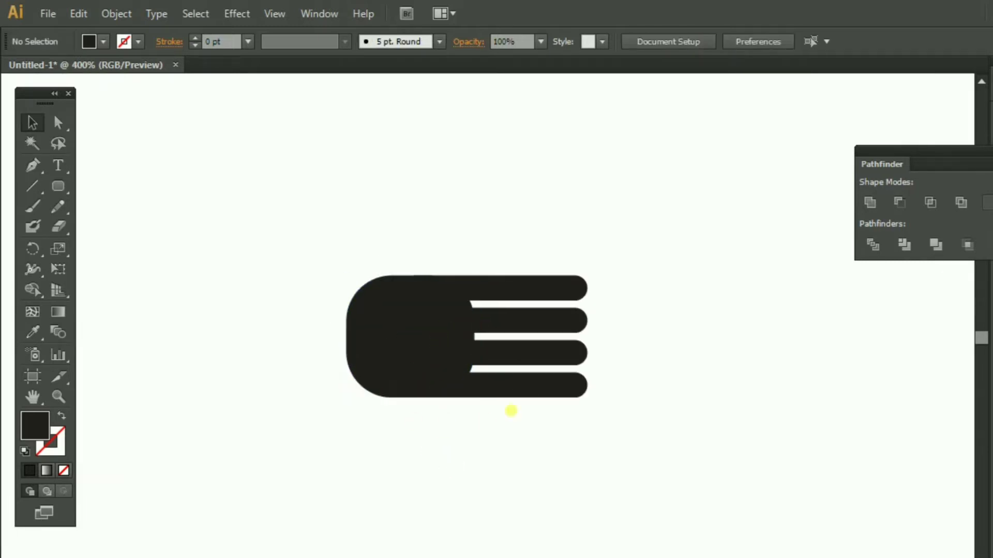
# - Draw a closed bent strip with the Pen tool, extending about 1.75 cm left from the palm with its end angled down
pyautogui.keyDown('ctrl'); pyautogui.keyDown('alt'); pyautogui.click(511, 410); pyautogui.keyUp('alt'); pyautogui.keyUp('ctrl')
pyautogui.keyDown('ctrl'); pyautogui.keyDown('alt'); pyautogui.click(512, 408); pyautogui.keyUp('alt'); pyautogui.keyUp('ctrl')
pyautogui.keyDown('ctrl'); pyautogui.click(475, 327); pyautogui.keyUp('ctrl')
pyautogui.keyDown('ctrl'); pyautogui.click(485, 307); pyautogui.keyUp('ctrl')
pyautogui.click(36, 169)
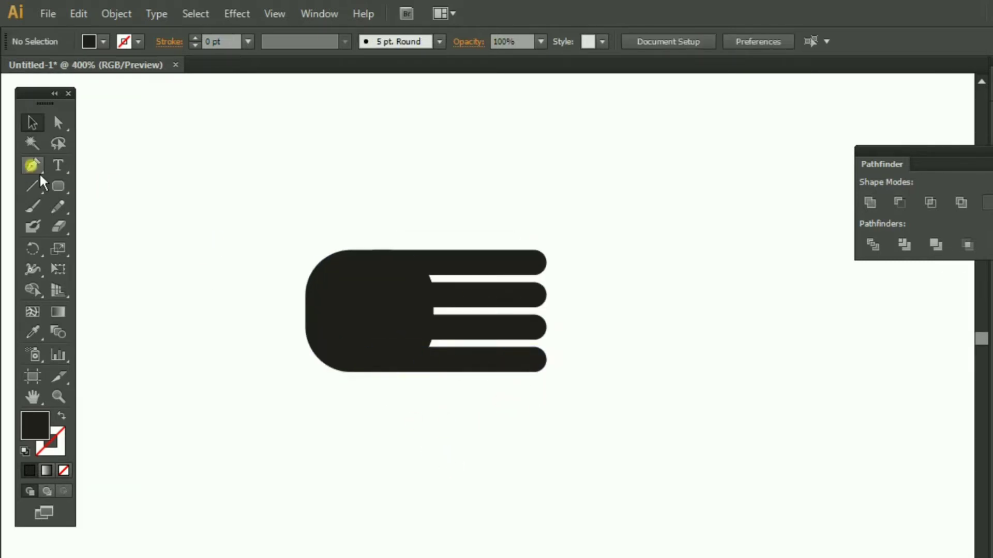
pyautogui.moveTo(324, 275); pyautogui.dragTo(156, 279)
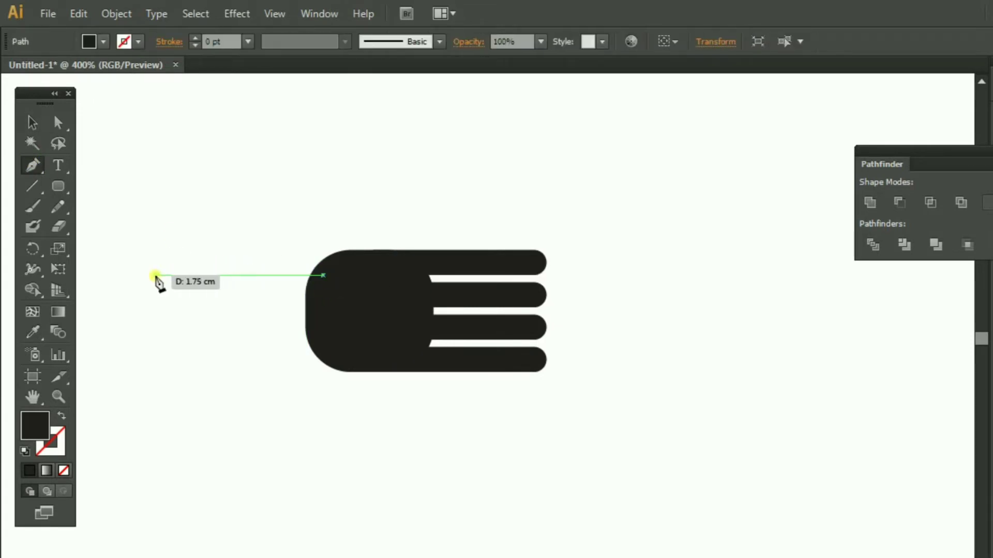
pyautogui.click(155, 275)
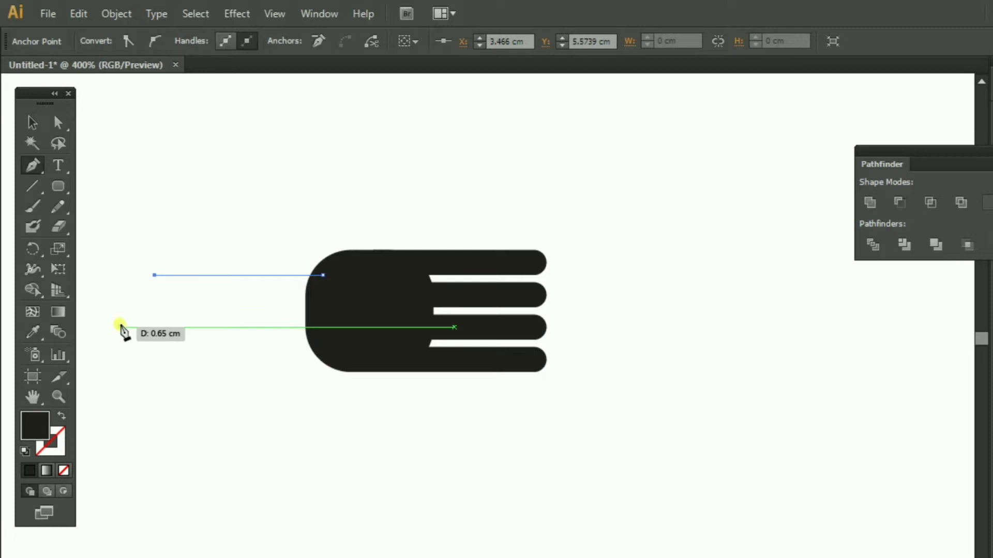
pyautogui.click(118, 324)
pyautogui.click(141, 324)
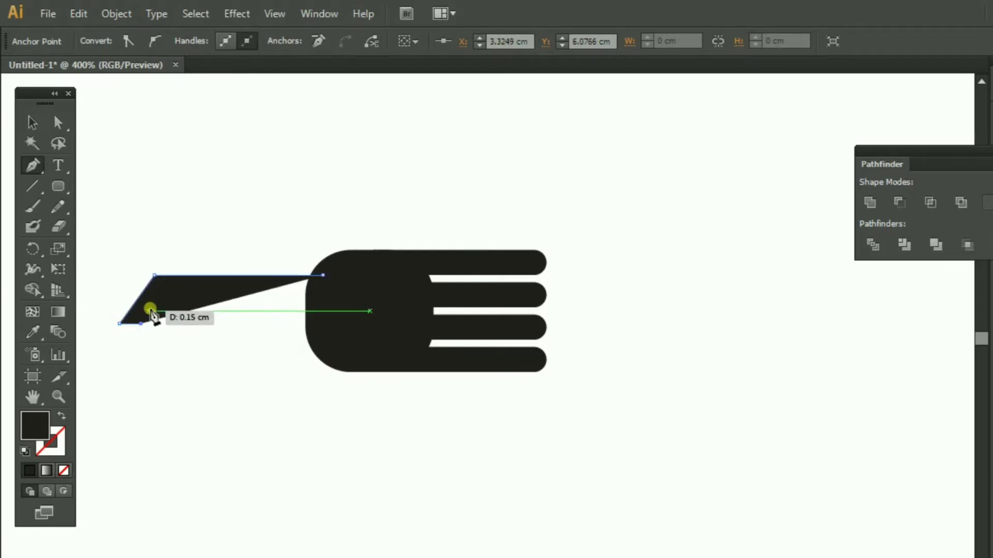
pyautogui.click(165, 295)
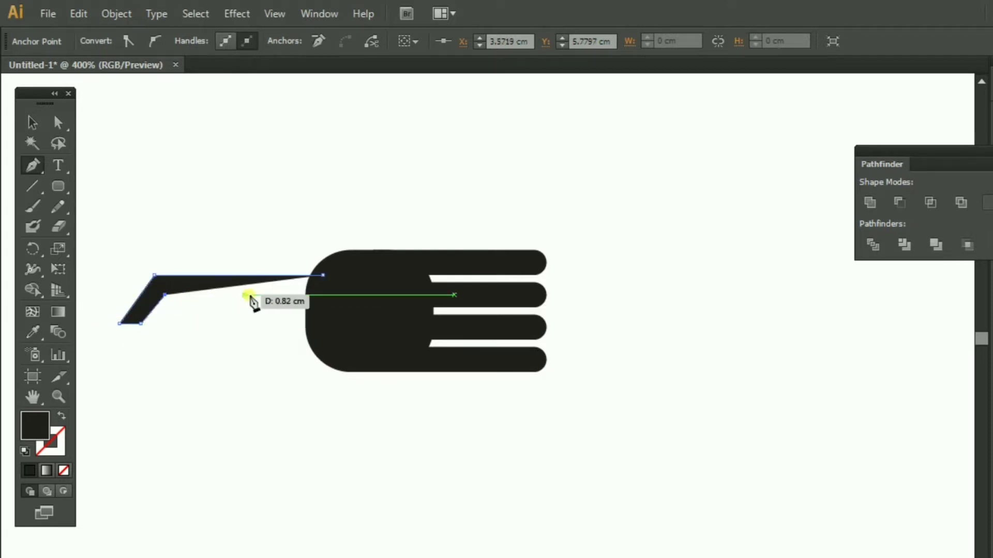
pyautogui.click(318, 295)
pyautogui.click(323, 275)
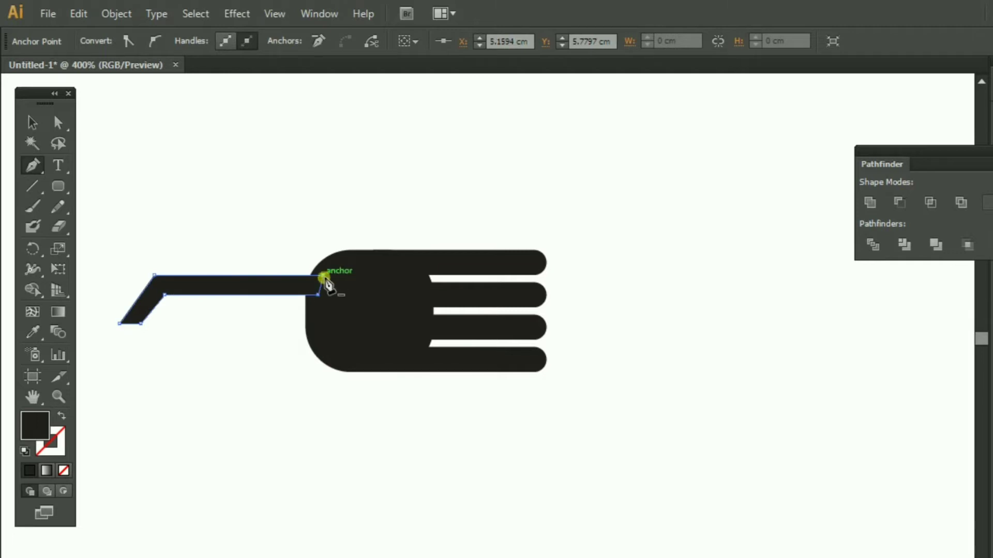
pyautogui.click(34, 123)
pyautogui.click(250, 252)
# - Duplicate the bent strip downward with a slight rightward offset to make three parallel strips
pyautogui.keyDown('ctrl'); pyautogui.click(347, 326); pyautogui.keyUp('ctrl')
pyautogui.moveTo(354, 331); pyautogui.dragTo(366, 314)
pyautogui.moveTo(368, 274); pyautogui.dragTo(358, 344)
pyautogui.click(343, 459)
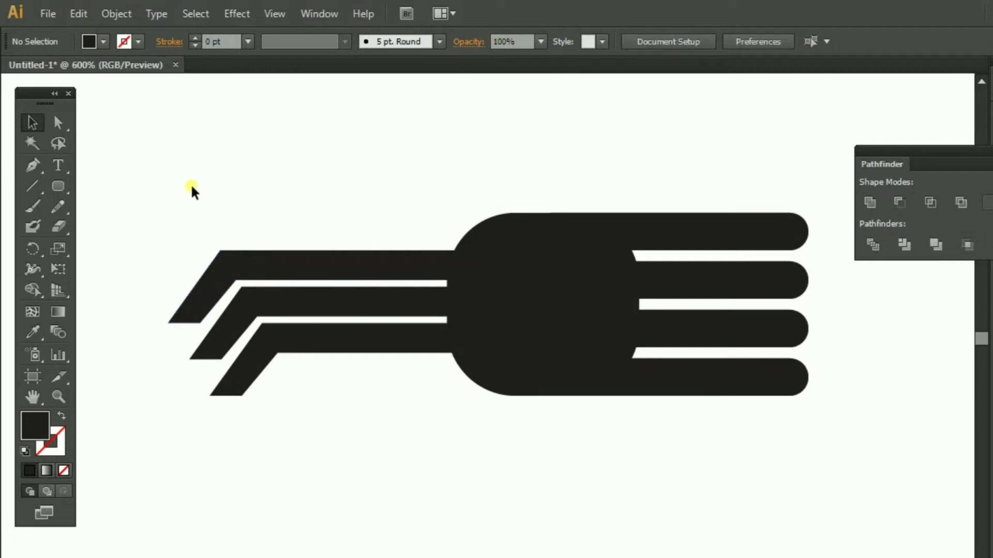
# - Move the three bent strips together slightly right and down, deeper into the palm
pyautogui.moveTo(187, 181); pyautogui.dragTo(359, 431)
pyautogui.moveTo(348, 348); pyautogui.dragTo(366, 351)
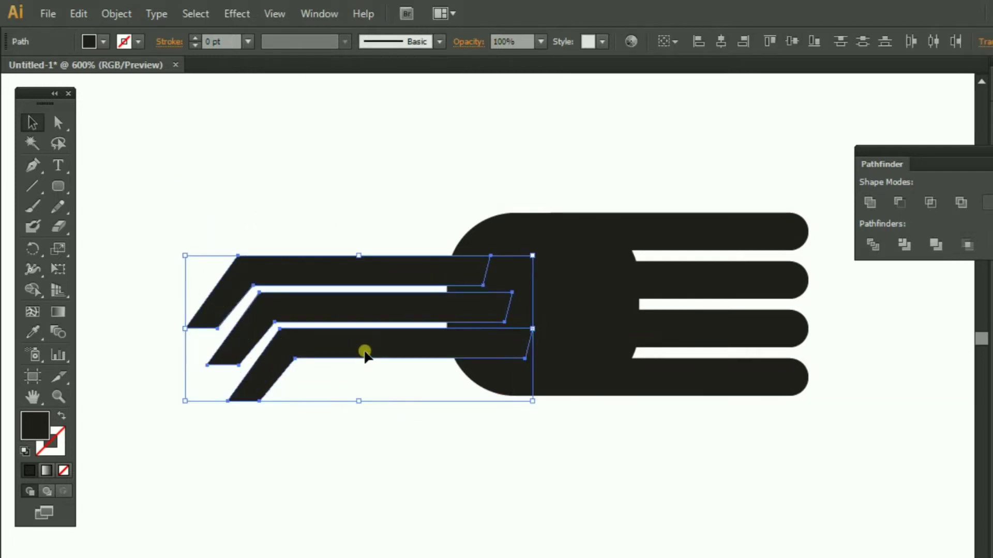
pyautogui.keyDown('ctrl'); pyautogui.keyDown('alt'); pyautogui.click(504, 335); pyautogui.keyUp('alt'); pyautogui.keyUp('ctrl')
pyautogui.keyDown('ctrl'); pyautogui.keyDown('alt'); pyautogui.click(504, 335); pyautogui.keyUp('alt'); pyautogui.keyUp('ctrl')
pyautogui.click(488, 473)
pyautogui.moveTo(601, 452); pyautogui.dragTo(542, 403)
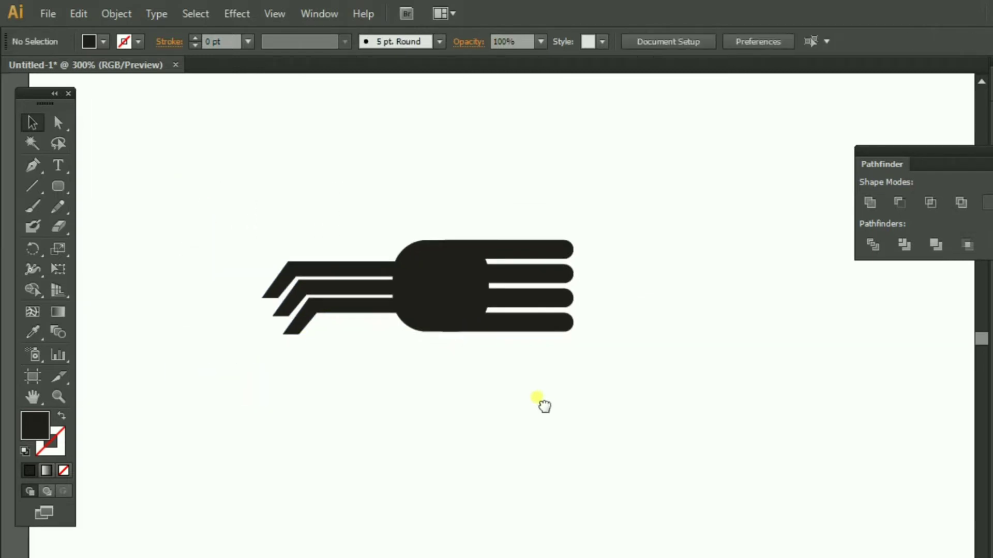
# - Scale the three bent strips up slightly from their lower-left corner
pyautogui.click(288, 277)
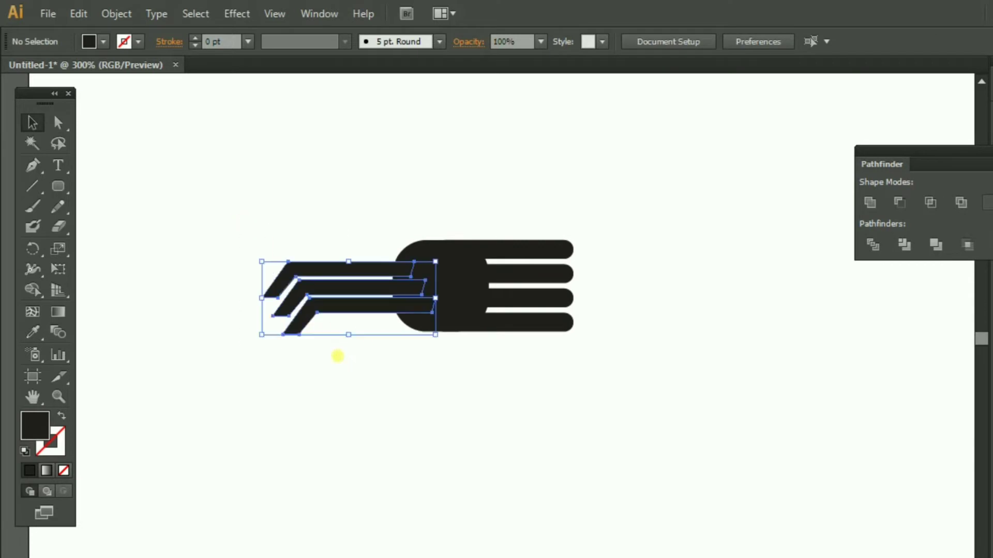
pyautogui.moveTo(260, 335); pyautogui.dragTo(247, 343)
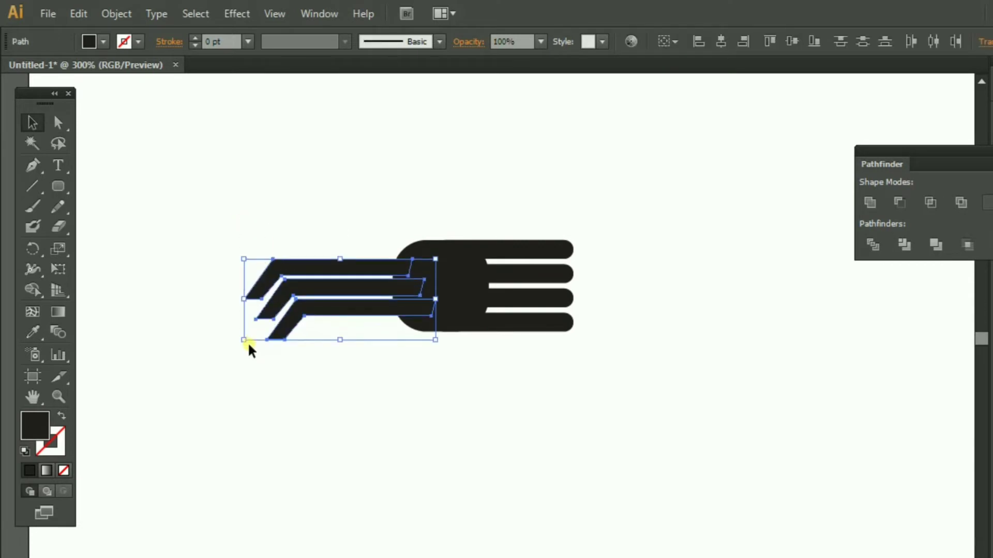
pyautogui.click(375, 426)
# - Nudge the three bent strips slightly downward to centre them against the palm
pyautogui.keyDown('ctrl'); pyautogui.keyDown('alt'); pyautogui.click(603, 380); pyautogui.keyUp('alt'); pyautogui.keyUp('ctrl')
pyautogui.keyDown('ctrl'); pyautogui.keyDown('alt'); pyautogui.click(602, 380); pyautogui.keyUp('alt'); pyautogui.keyUp('ctrl')
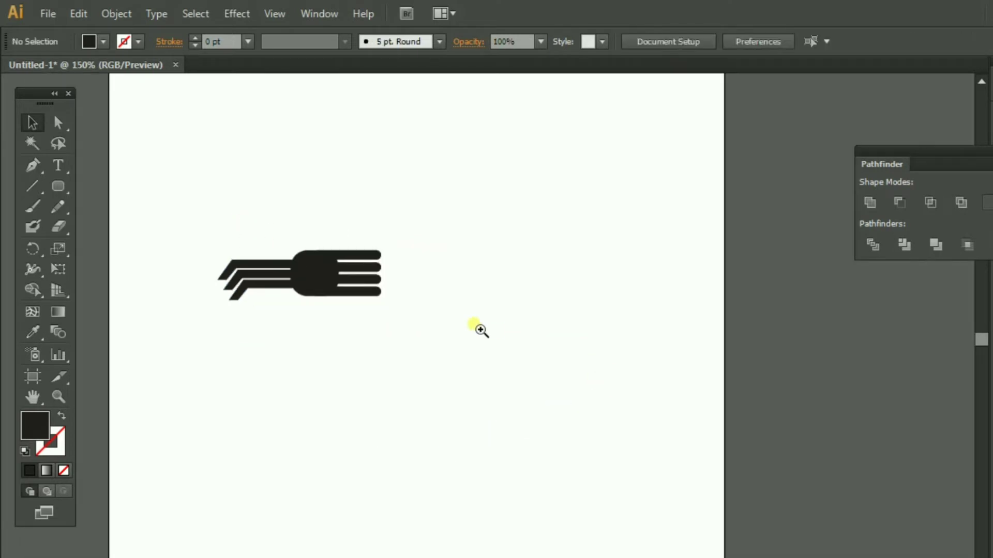
pyautogui.keyDown('ctrl'); pyautogui.click(406, 312); pyautogui.keyUp('ctrl')
pyautogui.keyDown('ctrl'); pyautogui.click(425, 322); pyautogui.keyUp('ctrl')
pyautogui.moveTo(245, 250); pyautogui.dragTo(306, 371)
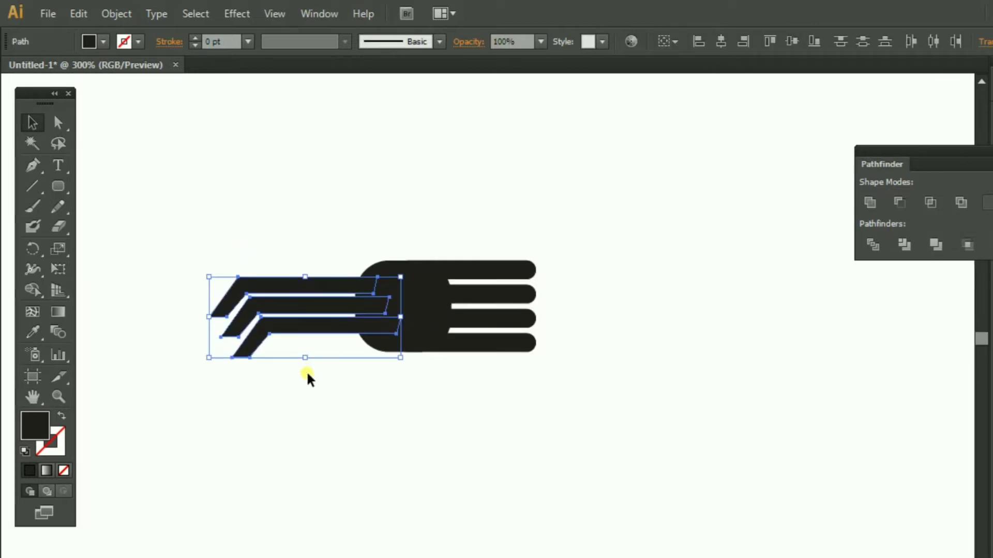
pyautogui.click(602, 463)
# - Unite all the hand shapes into one path and rotate it clockwise so the fingers point diagonally down to the right
pyautogui.moveTo(602, 464); pyautogui.dragTo(177, 219)
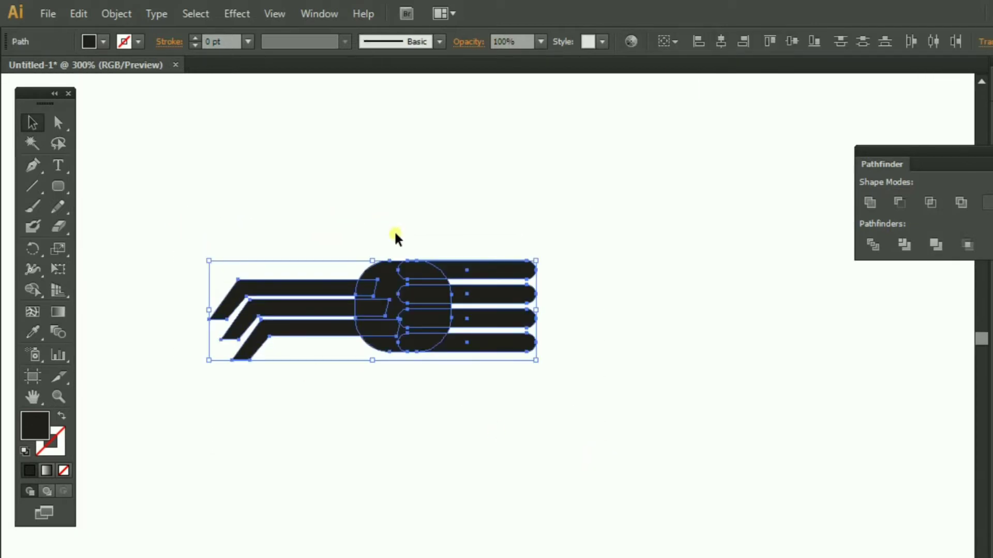
pyautogui.click(869, 203)
pyautogui.moveTo(461, 290); pyautogui.dragTo(441, 250)
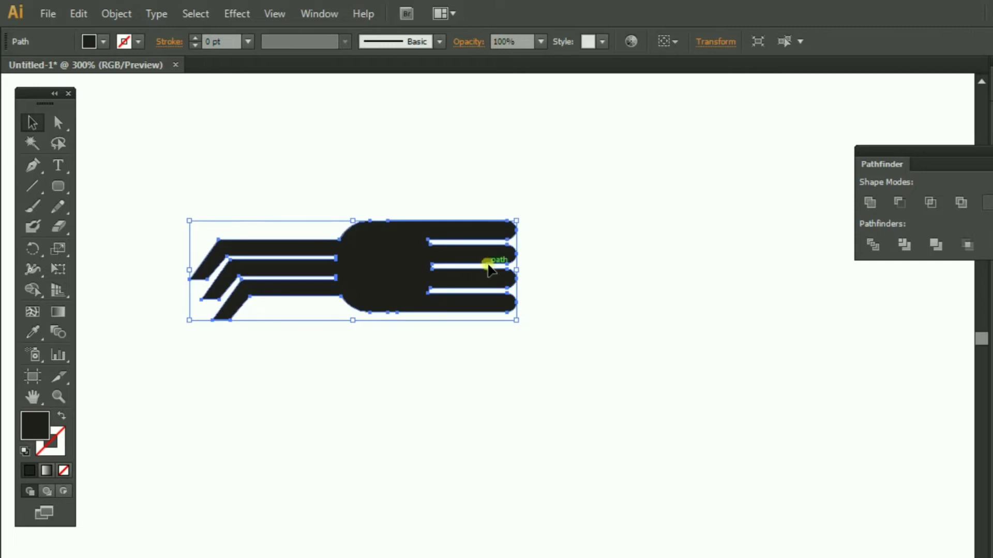
pyautogui.moveTo(526, 328); pyautogui.dragTo(432, 450)
pyautogui.click(483, 361)
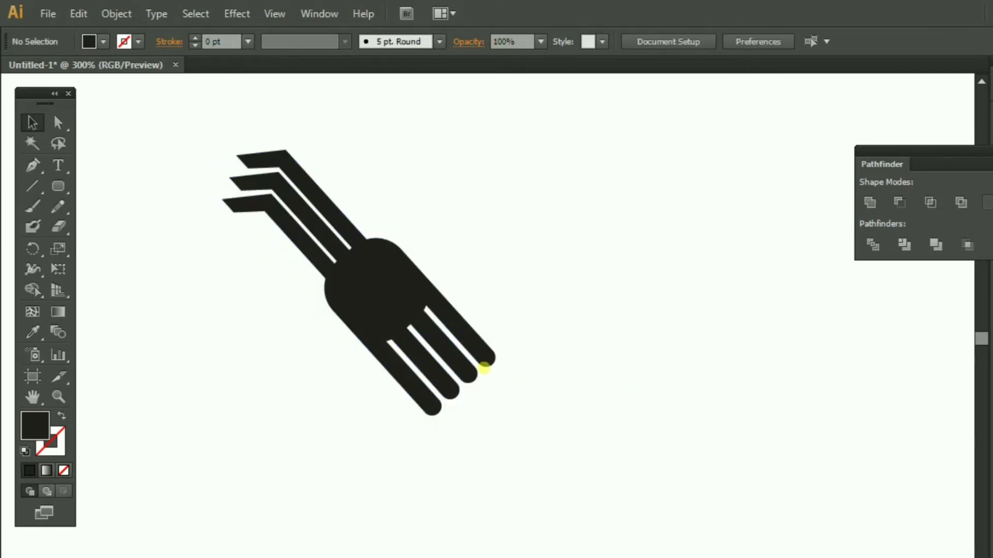
# - Copy the united hand shape and paste the duplicate in place
pyautogui.click(375, 309)
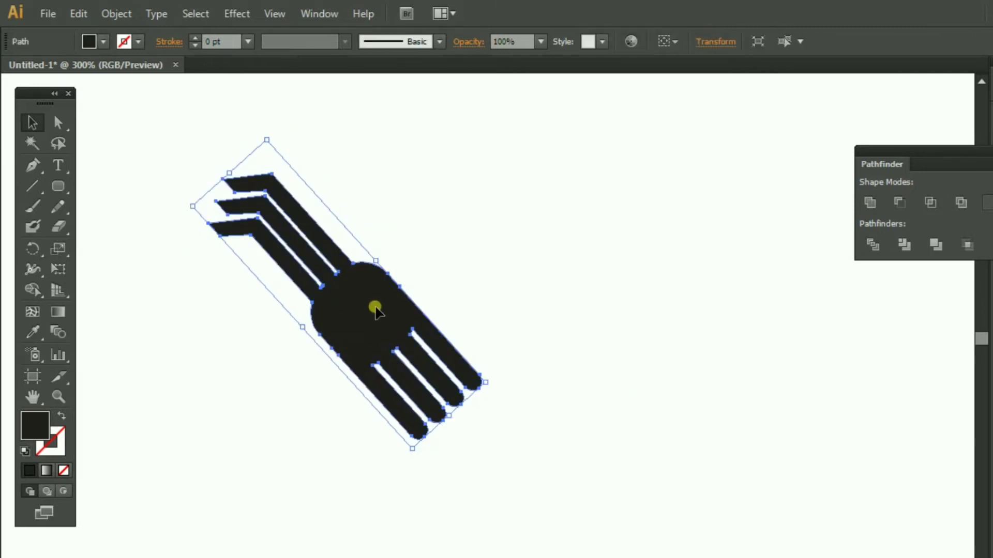
pyautogui.click(110, 16)
pyautogui.click(98, 17)
pyautogui.click(79, 14)
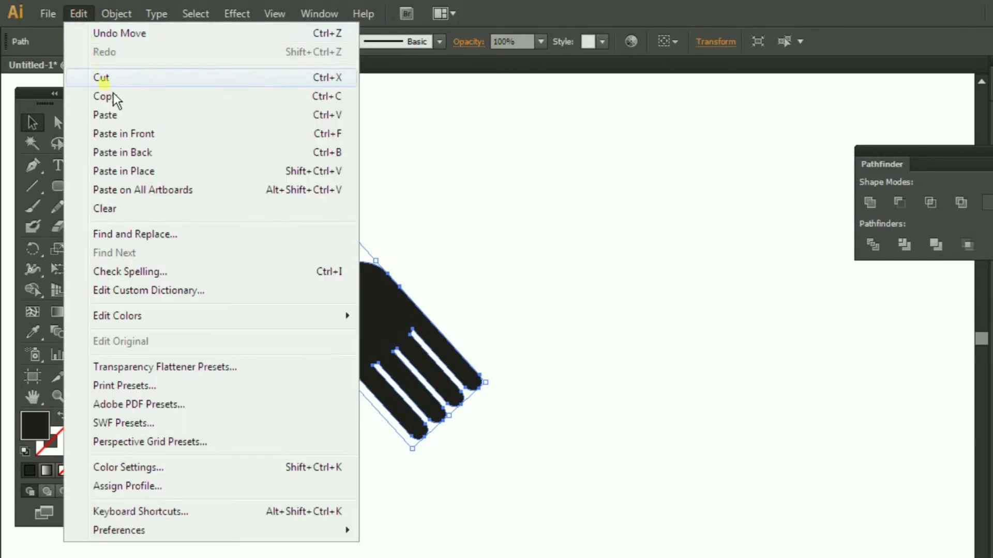
pyautogui.click(110, 96)
pyautogui.click(81, 17)
pyautogui.click(145, 172)
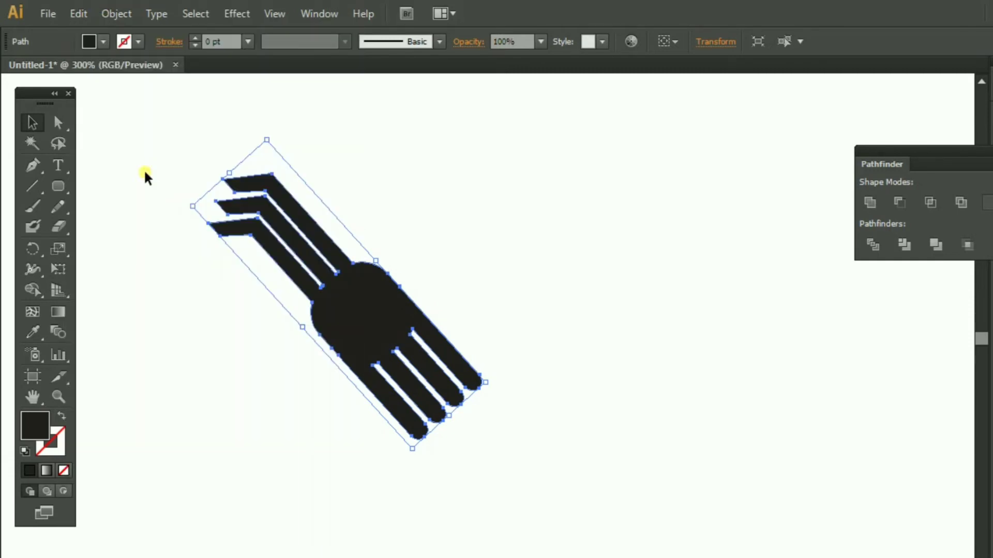
# - Reflect the pasted hand across a vertical axis so its fingers point down to the left
pyautogui.click(116, 14)
pyautogui.moveTo(147, 34)
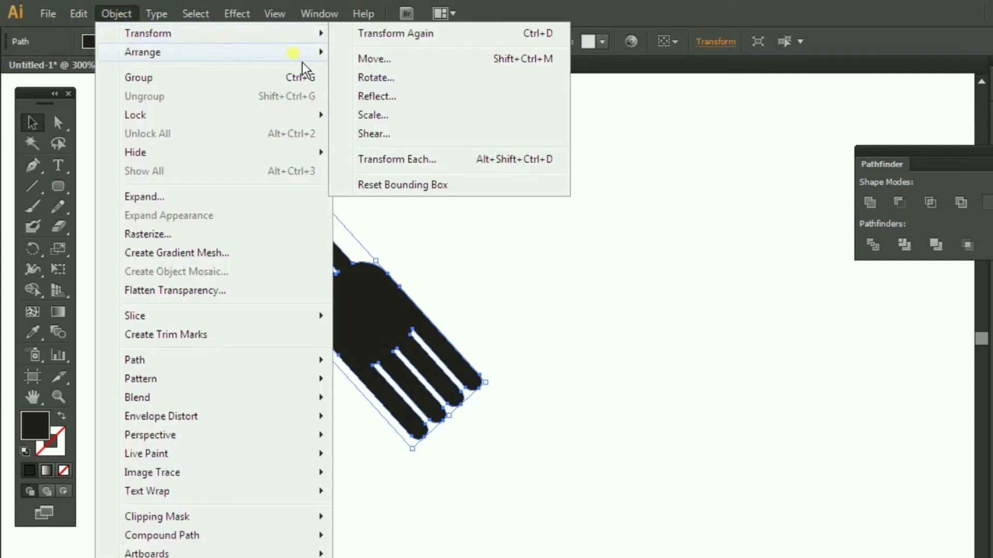
pyautogui.click(370, 98)
pyautogui.click(309, 557)
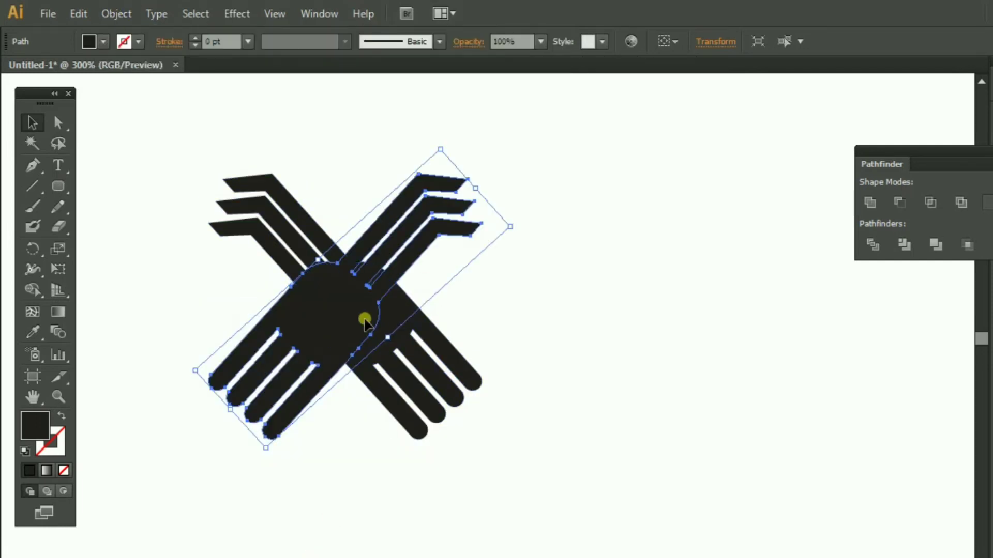
# - Move the mirrored hand to the right so the fingers of both hands cross into a heart shape
pyautogui.moveTo(319, 333); pyautogui.dragTo(465, 341)
pyautogui.click(582, 447)
pyautogui.keyDown('ctrl'); pyautogui.click(513, 354); pyautogui.keyUp('ctrl')
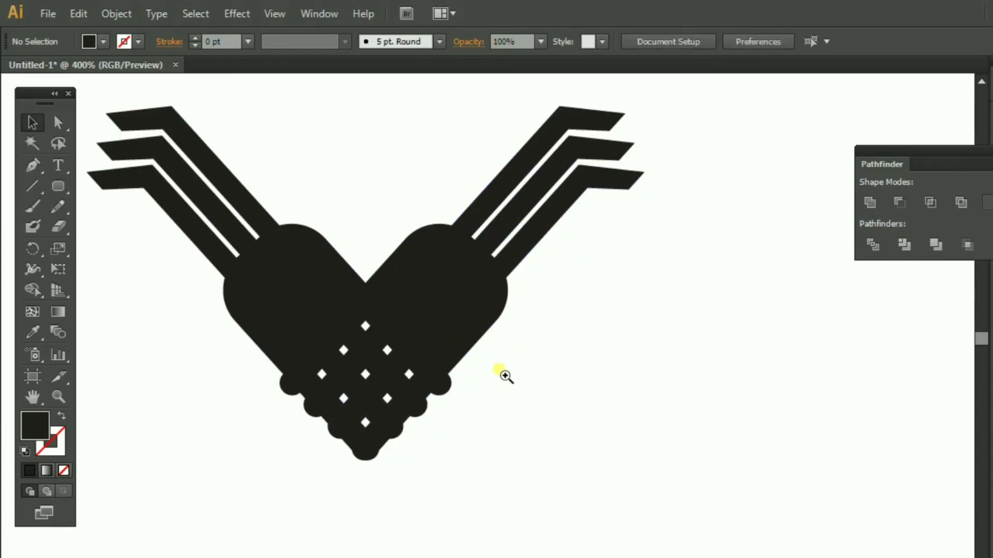
# - Move the mirrored hand so its lowest fingertip lines up with the lowest fingertip of the other hand
pyautogui.click(474, 318)
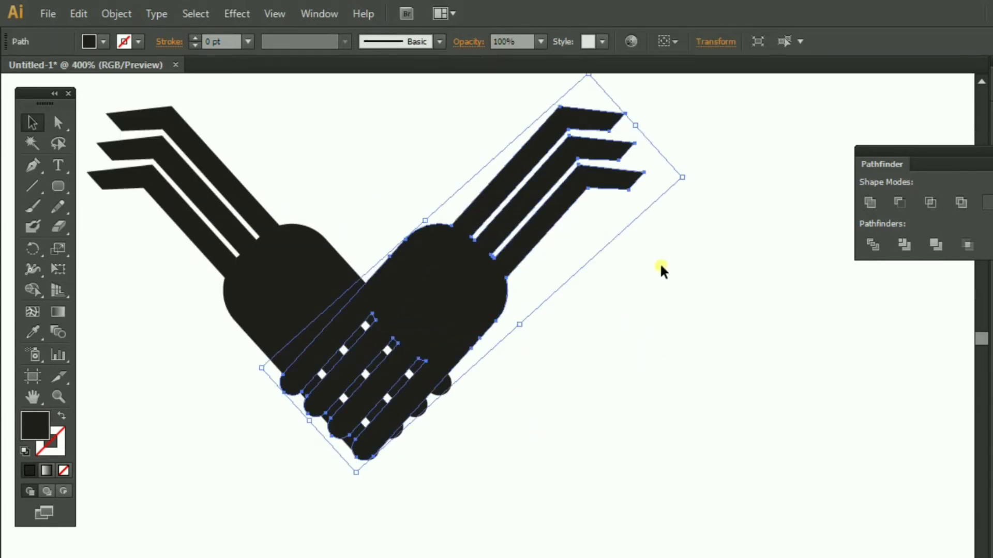
pyautogui.keyDown('ctrl'); pyautogui.click(441, 380); pyautogui.keyUp('ctrl')
pyautogui.keyDown('ctrl'); pyautogui.click(430, 371); pyautogui.keyUp('ctrl')
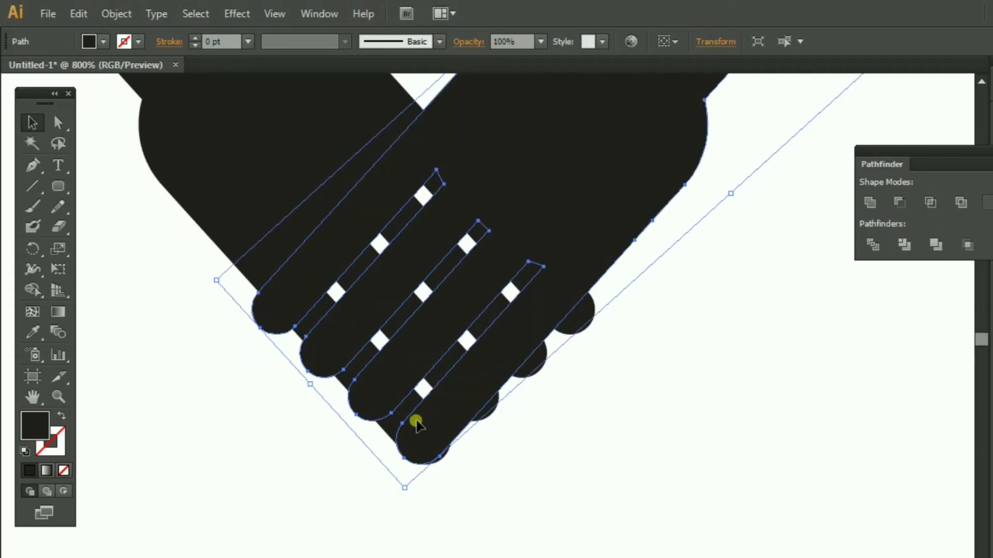
pyautogui.moveTo(418, 421); pyautogui.dragTo(419, 418)
pyautogui.keyDown('ctrl'); pyautogui.click(448, 432); pyautogui.keyUp('ctrl')
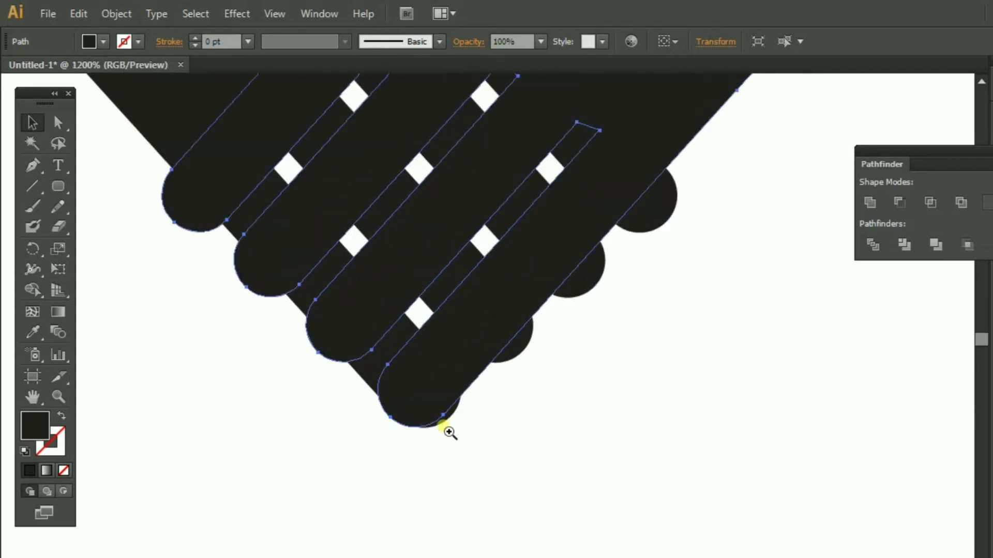
pyautogui.keyDown('ctrl'); pyautogui.click(448, 433); pyautogui.keyUp('ctrl')
pyautogui.moveTo(523, 238); pyautogui.dragTo(533, 417)
pyautogui.keyDown('ctrl'); pyautogui.keyDown('alt'); pyautogui.click(563, 326); pyautogui.keyUp('alt'); pyautogui.keyUp('ctrl')
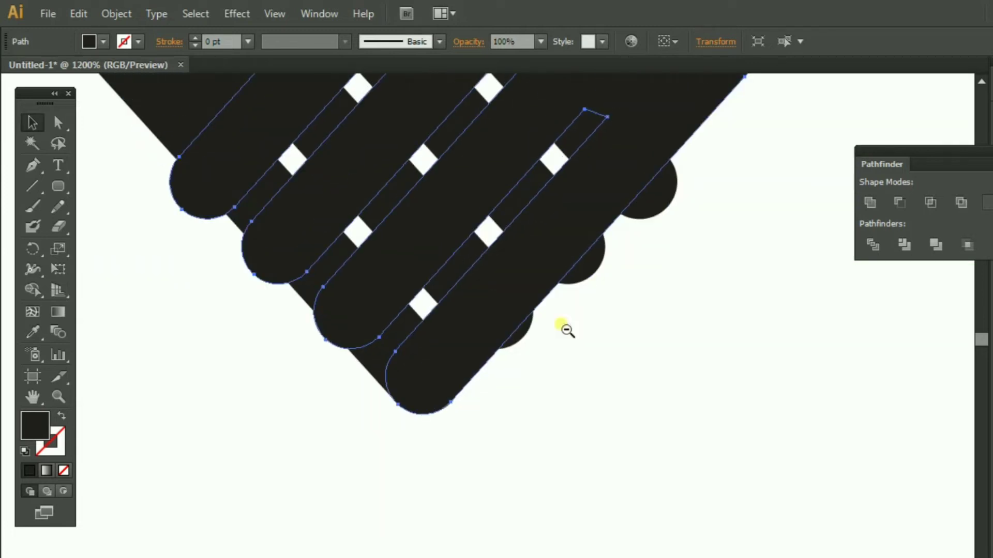
# - Rotate the mirrored hand slightly clockwise so its fingertips sit flush inside the outer edge of the other hand
pyautogui.click(32, 248)
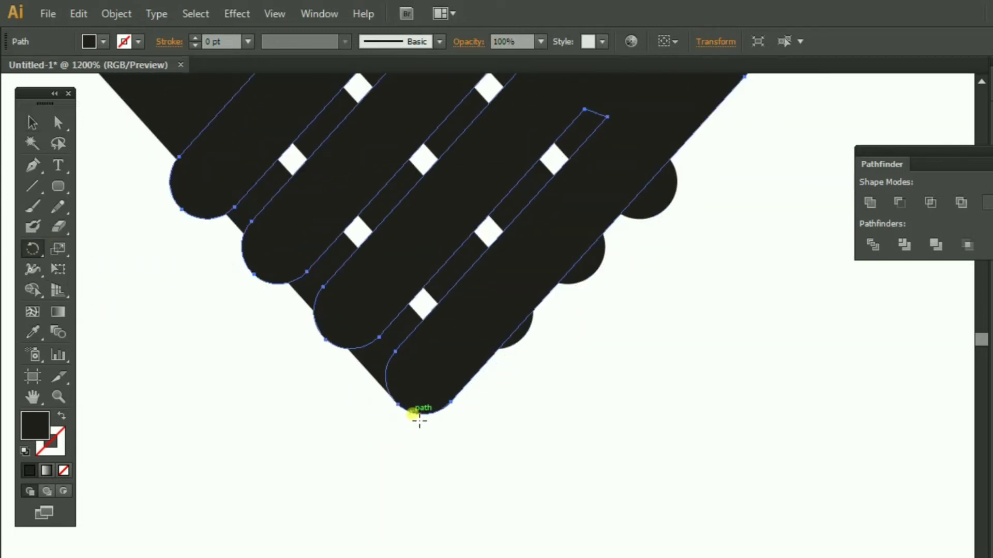
pyautogui.moveTo(195, 177); pyautogui.dragTo(222, 161)
pyautogui.click(31, 120)
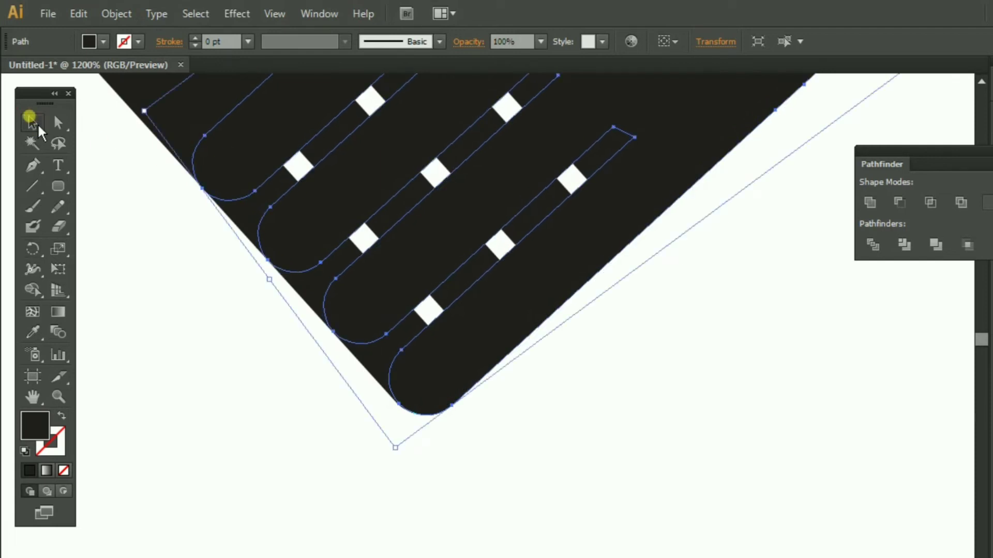
pyautogui.click(590, 336)
# - Select both hands and rotate them together slightly counterclockwise so the heart stands upright and symmetrical
pyautogui.keyDown('ctrl'); pyautogui.keyDown('alt'); pyautogui.click(529, 263); pyautogui.keyUp('alt'); pyautogui.keyUp('ctrl')
pyautogui.keyDown('ctrl'); pyautogui.keyDown('alt'); pyautogui.click(530, 262); pyautogui.keyUp('alt'); pyautogui.keyUp('ctrl')
pyautogui.keyDown('ctrl'); pyautogui.keyDown('alt'); pyautogui.click(530, 263); pyautogui.keyUp('alt'); pyautogui.keyUp('ctrl')
pyautogui.keyDown('ctrl'); pyautogui.keyDown('alt'); pyautogui.click(530, 263); pyautogui.keyUp('alt'); pyautogui.keyUp('ctrl')
pyautogui.moveTo(540, 375); pyautogui.dragTo(528, 298)
pyautogui.moveTo(595, 443); pyautogui.dragTo(237, 187)
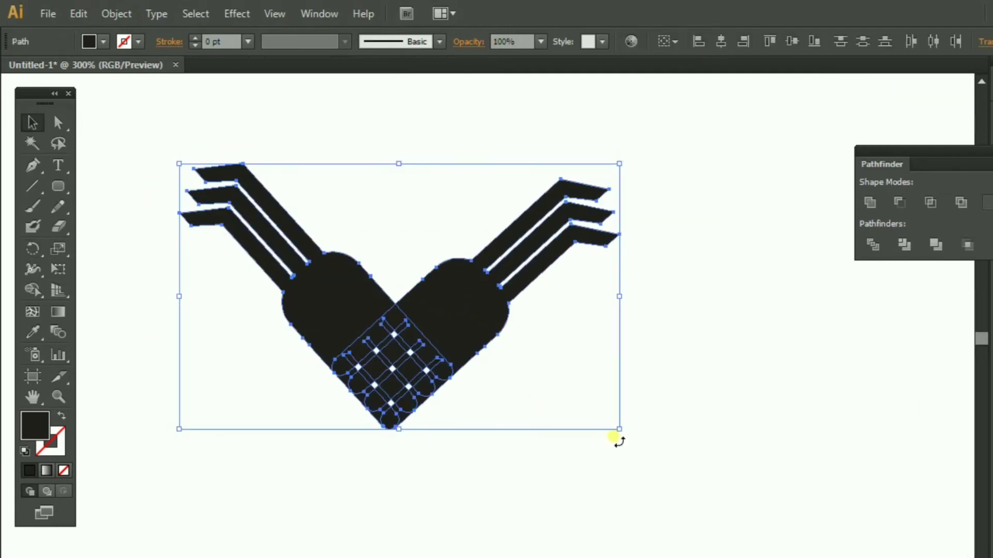
pyautogui.moveTo(622, 439); pyautogui.dragTo(638, 430)
pyautogui.click(616, 430)
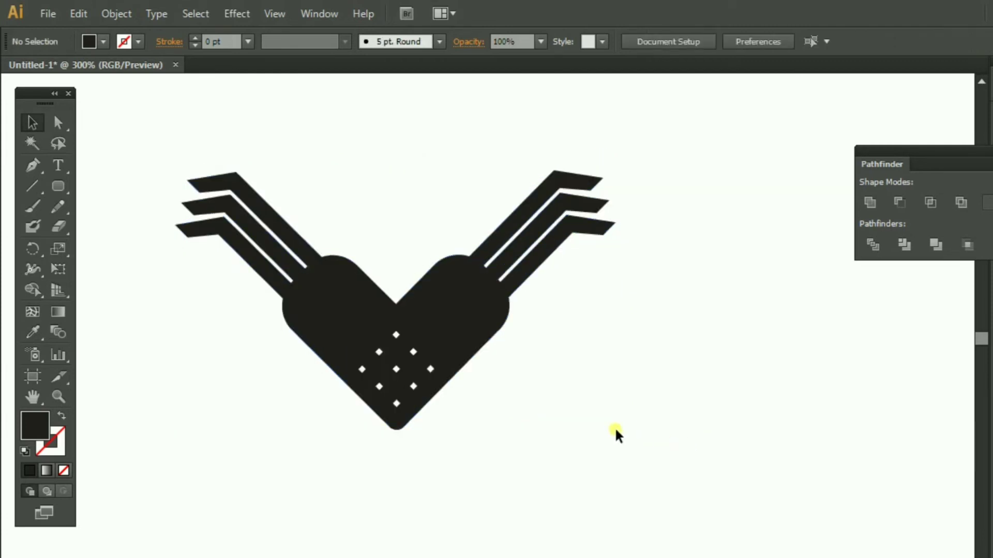
# - Move the mirrored hand to the left so the fingertips of both hands stick out past each other's edges
pyautogui.scroll(1, 497, 348)
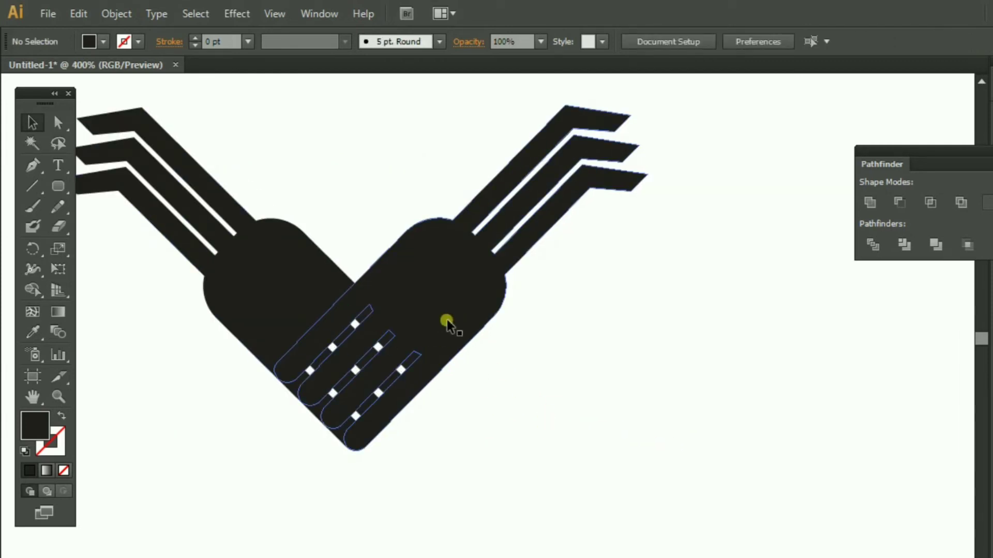
pyautogui.moveTo(465, 309); pyautogui.dragTo(431, 316)
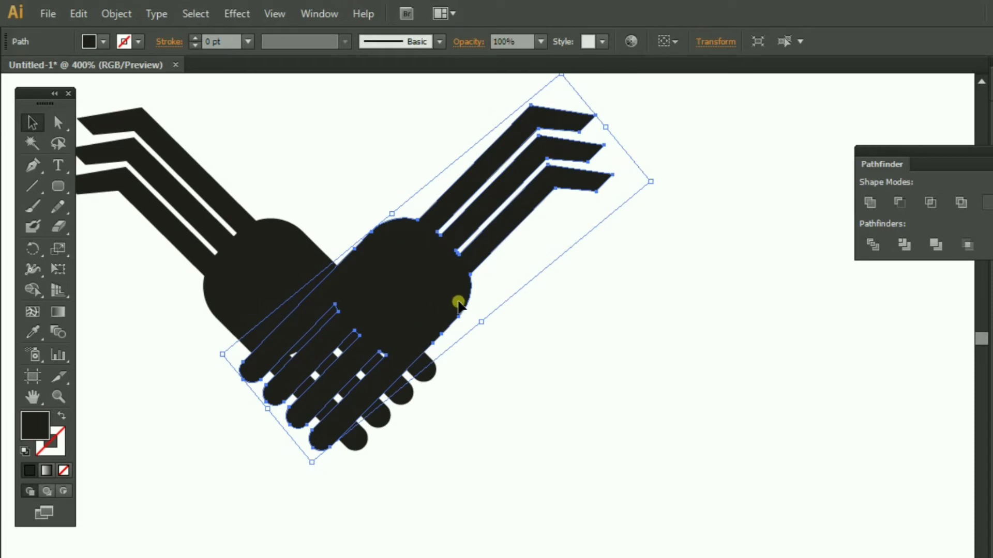
pyautogui.moveTo(453, 299); pyautogui.dragTo(448, 299)
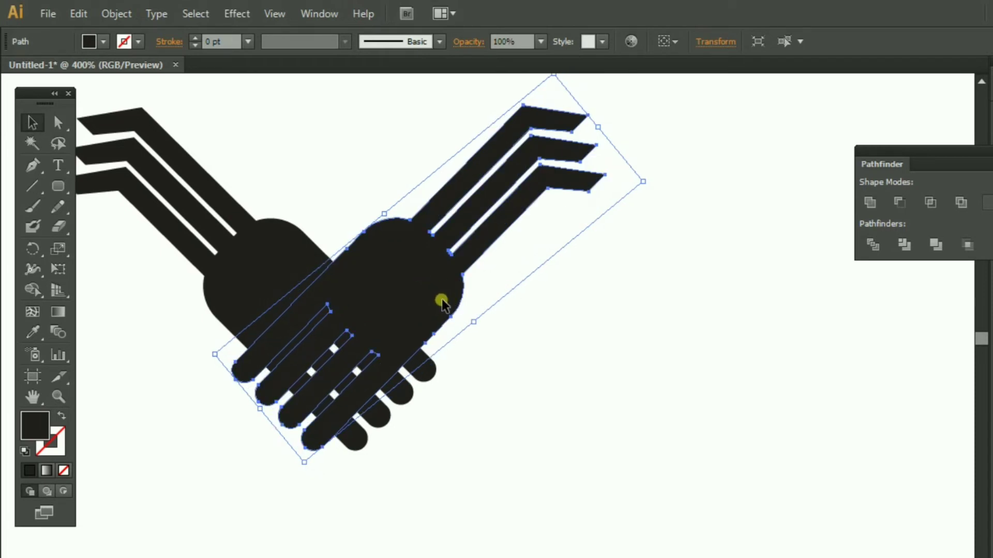
pyautogui.click(649, 427)
pyautogui.keyDown('ctrl'); pyautogui.keyDown('alt'); pyautogui.click(542, 352); pyautogui.keyUp('alt'); pyautogui.keyUp('ctrl')
pyautogui.keyDown('ctrl'); pyautogui.keyDown('alt'); pyautogui.click(542, 352); pyautogui.keyUp('alt'); pyautogui.keyUp('ctrl')
pyautogui.click(478, 381)
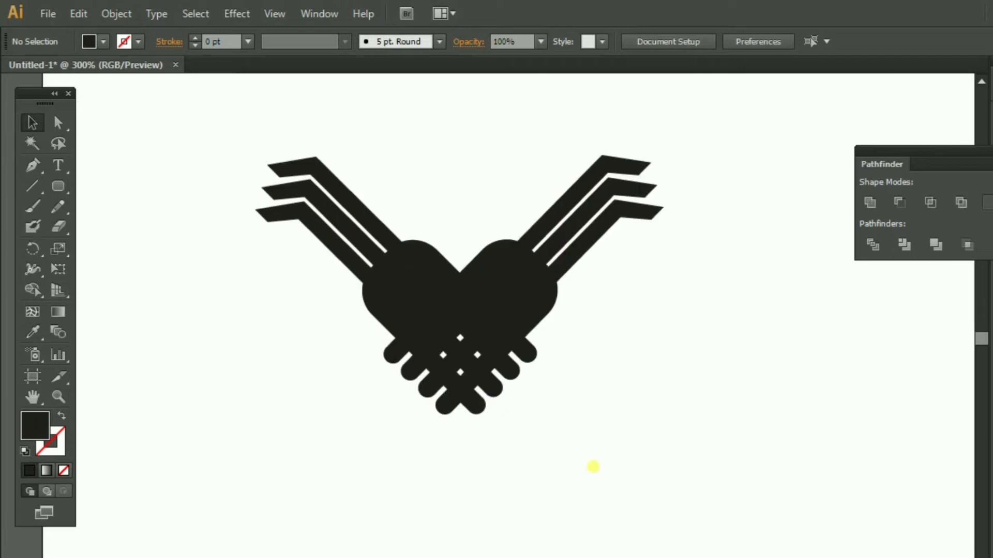
# - Fill the mirrored hand with blue to tell it apart from the black hand
pyautogui.keyDown('ctrl'); pyautogui.click(498, 310); pyautogui.keyUp('ctrl')
pyautogui.click(102, 42)
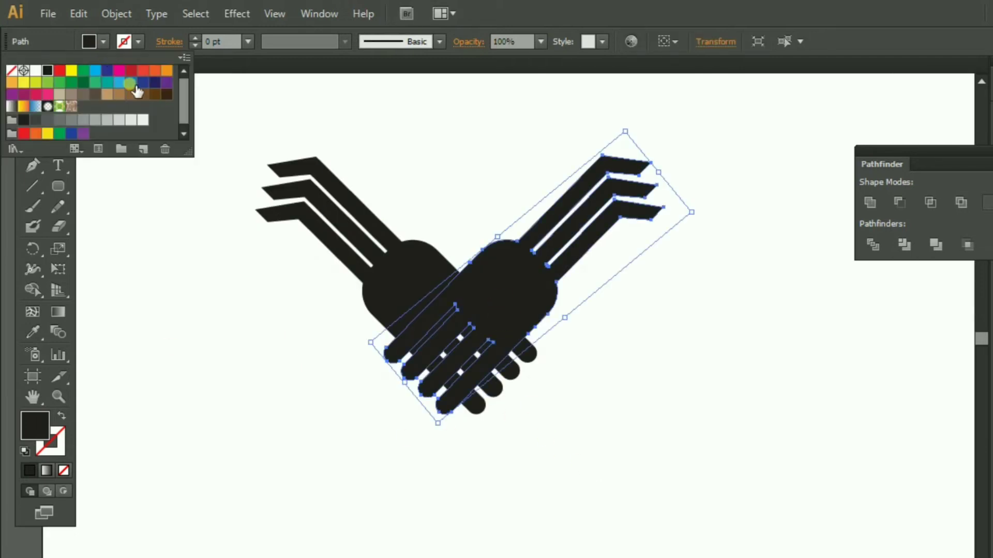
pyautogui.click(137, 88)
pyautogui.click(234, 426)
# - Nudge the blue hand slightly to the right to reduce how far the fingertips protrude
pyautogui.moveTo(605, 475); pyautogui.dragTo(366, 243)
pyautogui.keyDown('ctrl'); pyautogui.click(538, 365); pyautogui.keyUp('ctrl')
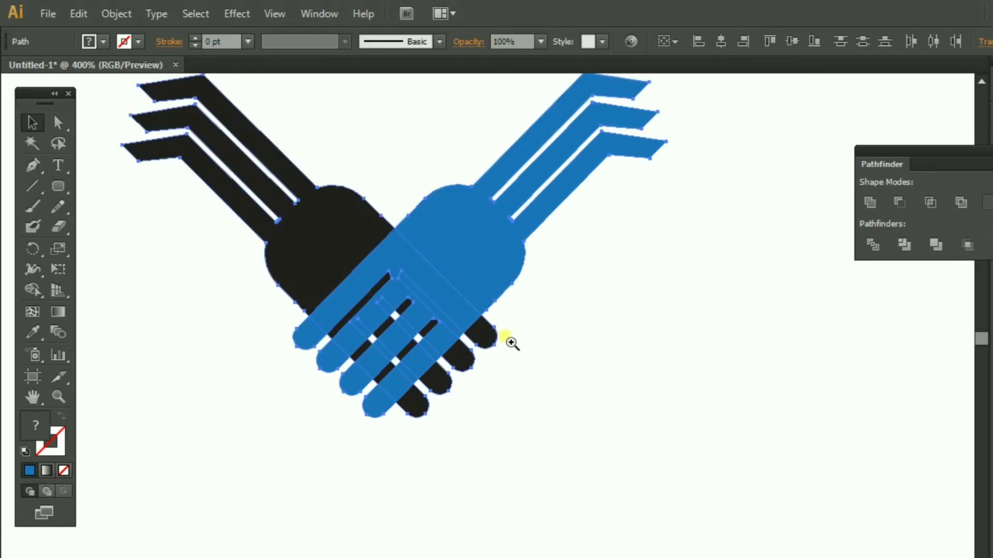
pyautogui.keyDown('ctrl'); pyautogui.click(510, 341); pyautogui.keyUp('ctrl')
pyautogui.click(499, 343)
pyautogui.moveTo(413, 312); pyautogui.dragTo(439, 314)
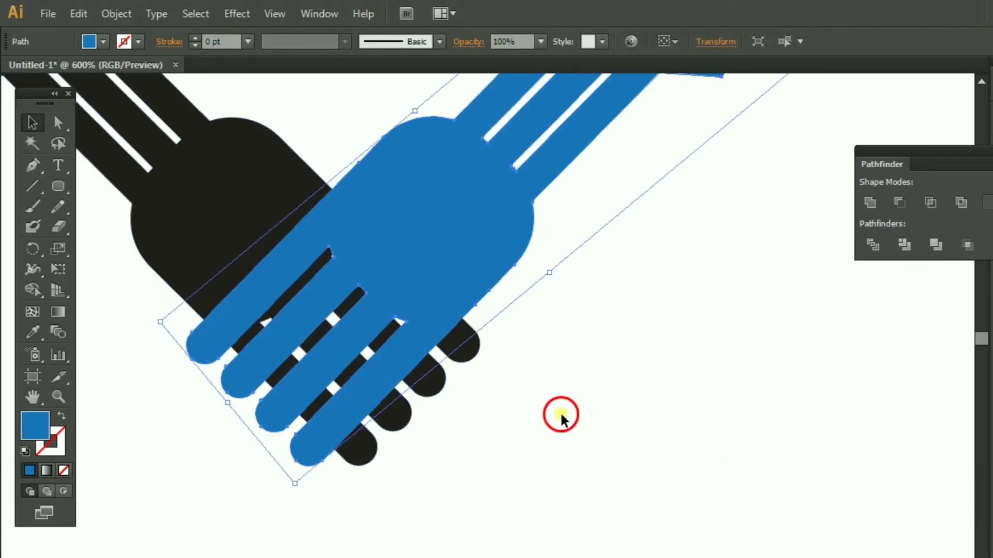
pyautogui.click(595, 483)
# - Select both hands and split off the protruding fingertips on both sides with the Shape Builder
pyautogui.moveTo(594, 481); pyautogui.dragTo(274, 300)
pyautogui.keyDown('ctrl'); pyautogui.click(420, 355); pyautogui.keyUp('ctrl')
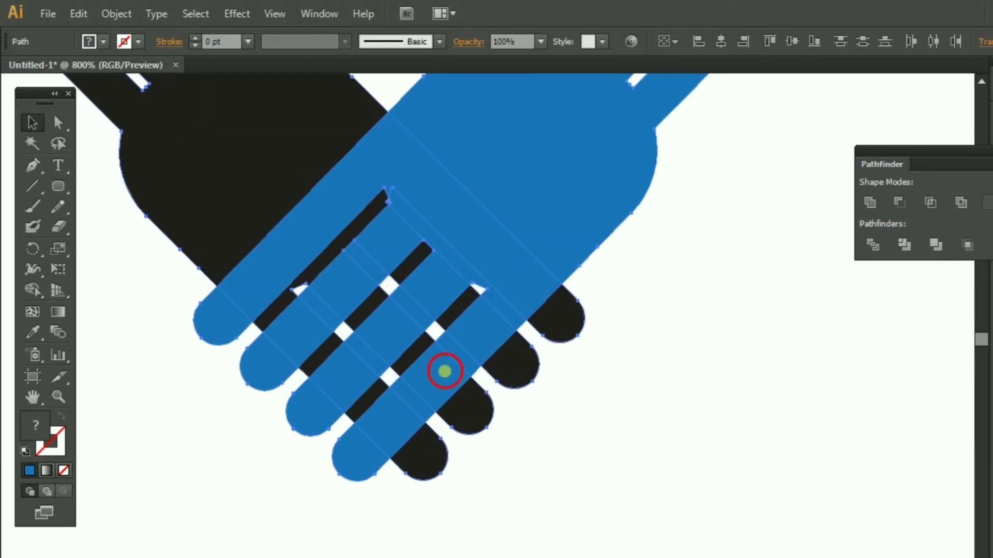
pyautogui.click(32, 290)
pyautogui.moveTo(216, 285); pyautogui.dragTo(395, 470)
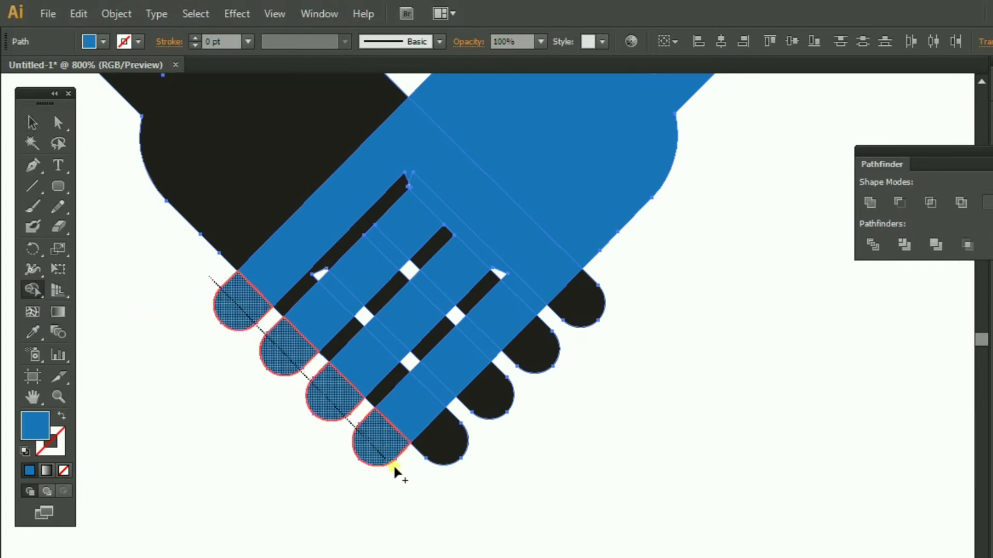
pyautogui.moveTo(621, 277)
pyautogui.mouseDown()
pyautogui.moveTo(550, 330)
pyautogui.moveTo(479, 431)
pyautogui.moveTo(433, 468)
pyautogui.mouseUp()
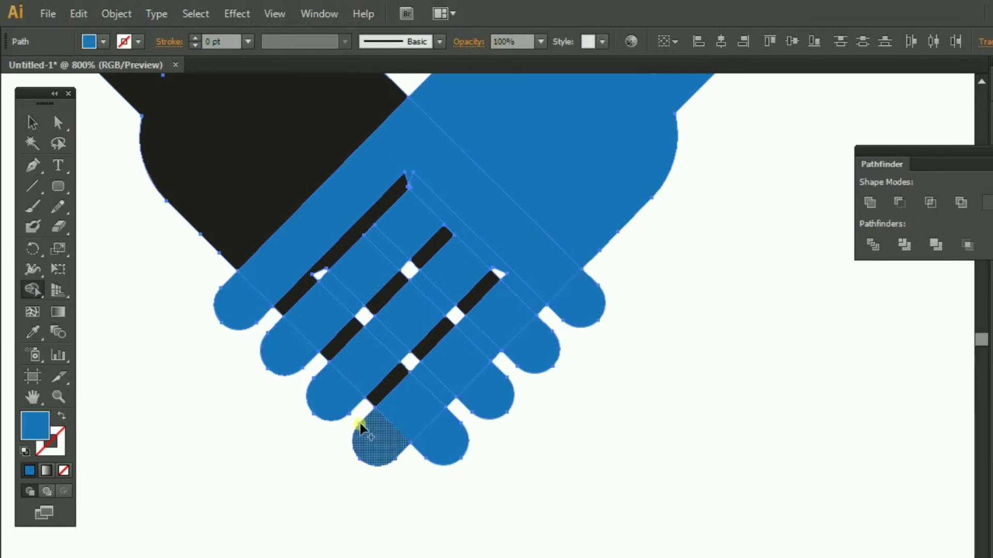
# - Turn the black segments visible between the blue fingers into separate blue shapes with the Shape Builder
pyautogui.scroll(1, 438, 318)
pyautogui.keyDown('ctrl'); pyautogui.keyDown('alt'); pyautogui.click(516, 337); pyautogui.keyUp('alt'); pyautogui.keyUp('ctrl')
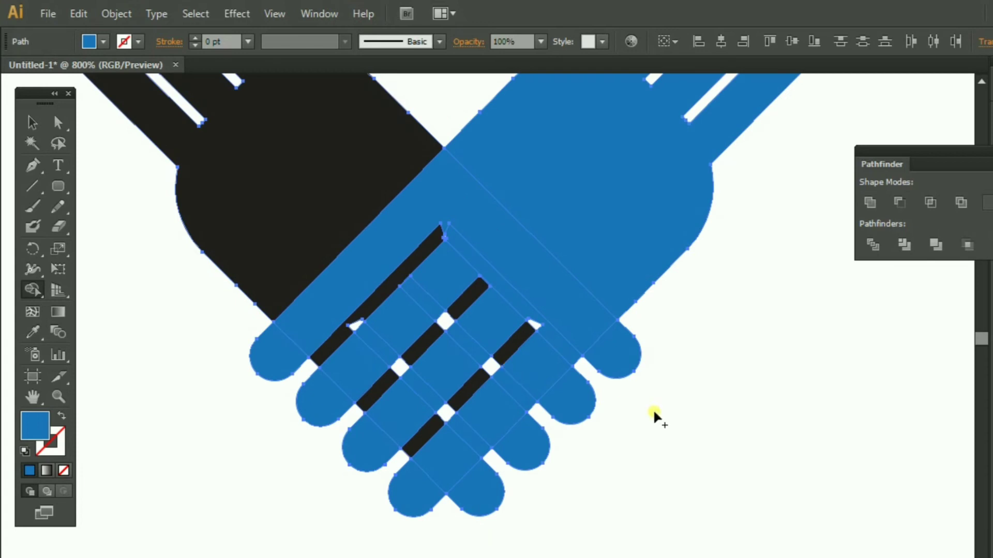
pyautogui.click(509, 349)
pyautogui.click(472, 389)
pyautogui.click(421, 436)
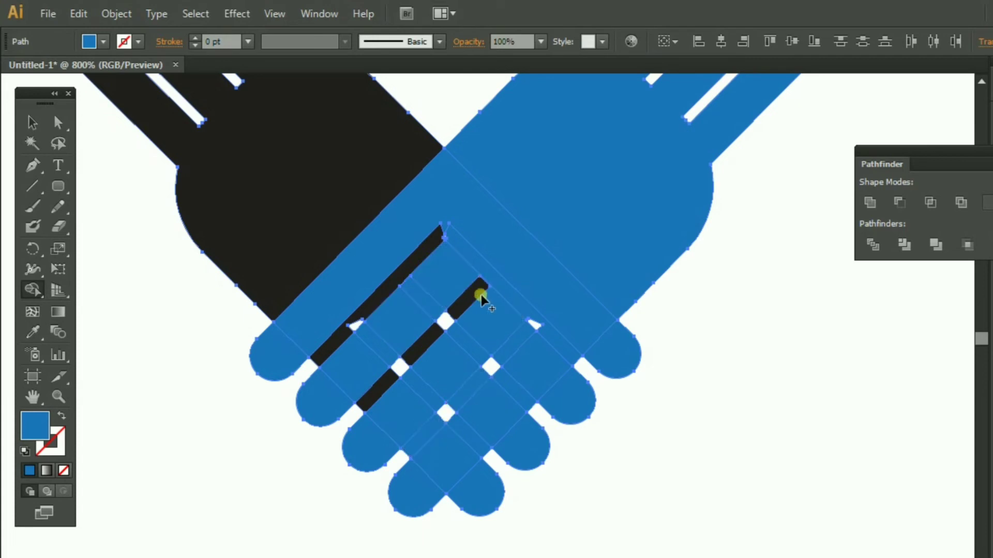
pyautogui.click(476, 295)
pyautogui.click(377, 391)
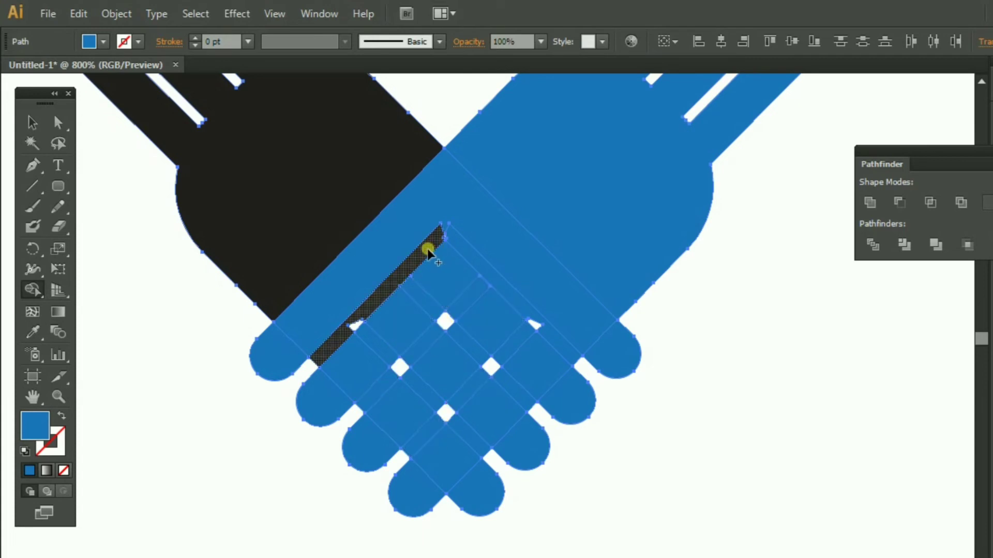
pyautogui.click(426, 252)
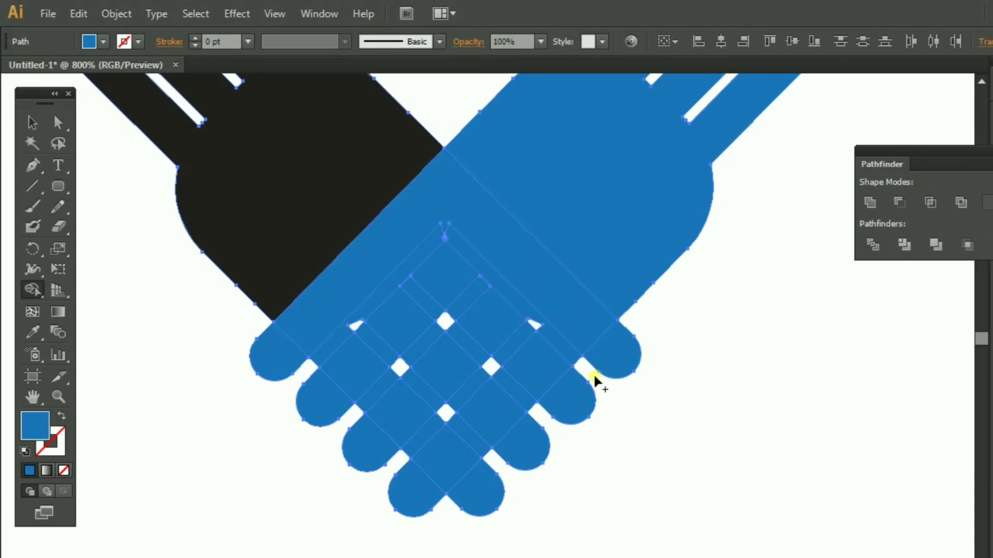
# - Delete the separated fingertips sticking out beyond the black hand's outer edge
pyautogui.click(35, 124)
pyautogui.click(135, 415)
pyautogui.click(275, 365)
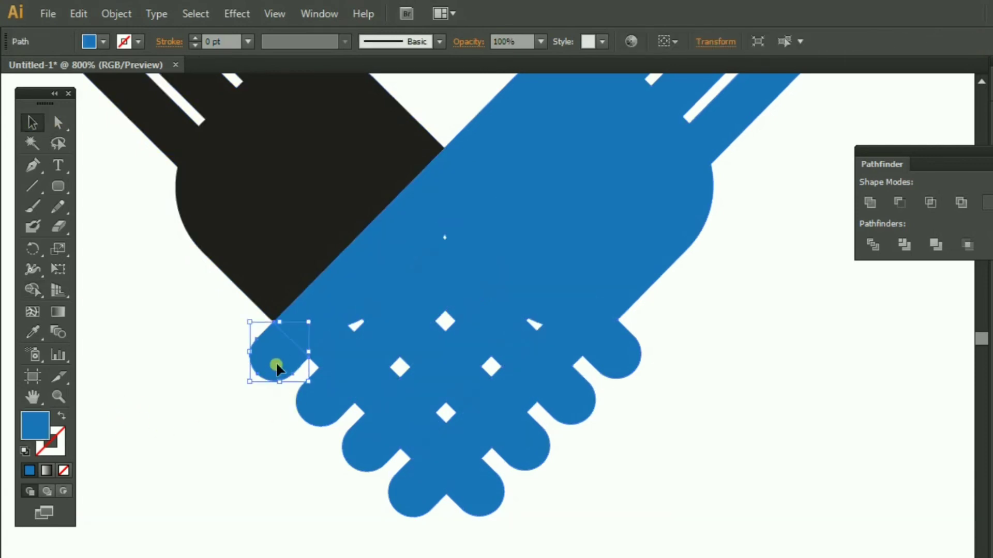
pyautogui.press('Delete')
pyautogui.click(315, 409)
pyautogui.press('Delete')
pyautogui.click(368, 446)
pyautogui.press('Delete')
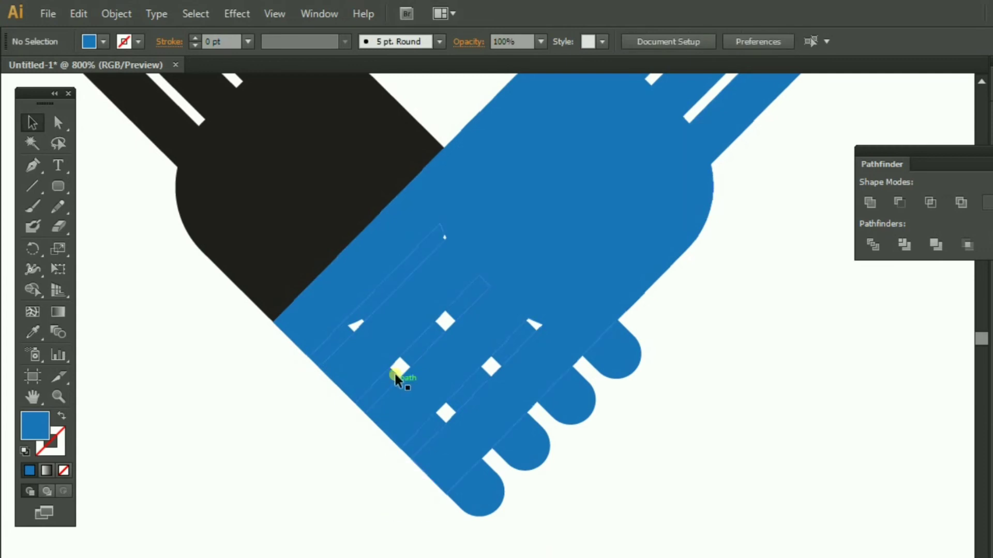
# - Delete the separated segments between the blue fingers to leave three open gaps
pyautogui.click(355, 320)
pyautogui.press('Delete')
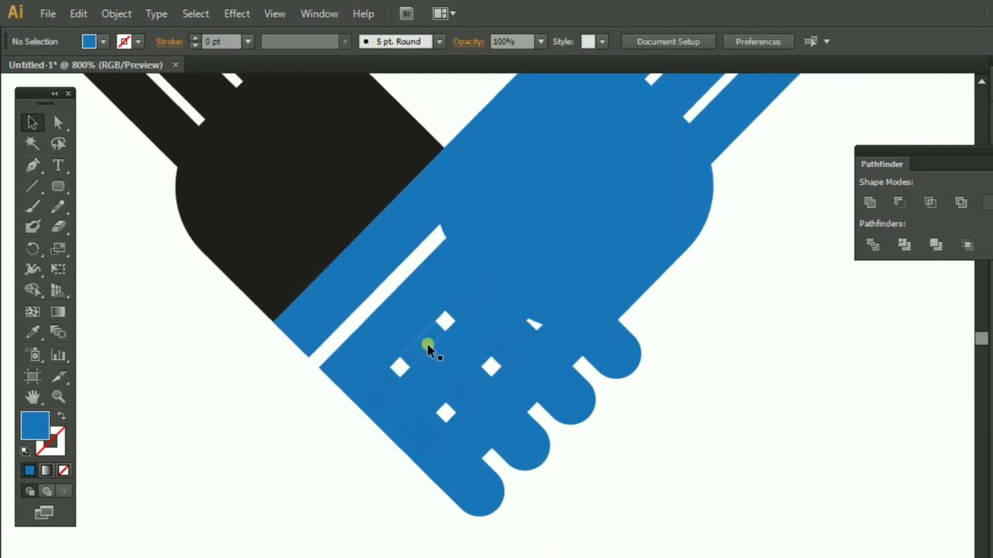
pyautogui.click(426, 341)
pyautogui.press('Delete')
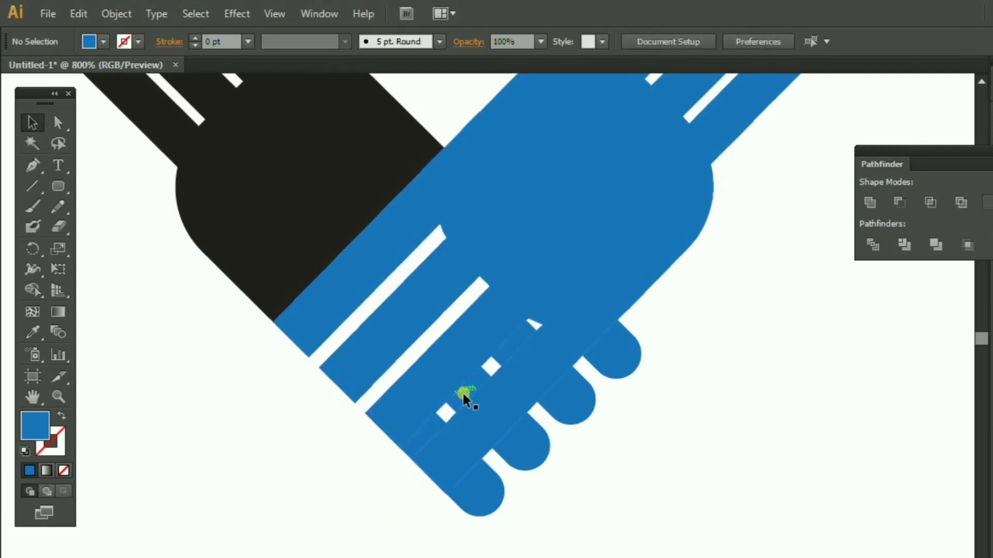
pyautogui.click(463, 394)
pyautogui.press('Delete')
pyautogui.click(434, 425)
pyautogui.press('Delete')
pyautogui.click(509, 346)
pyautogui.press('Delete')
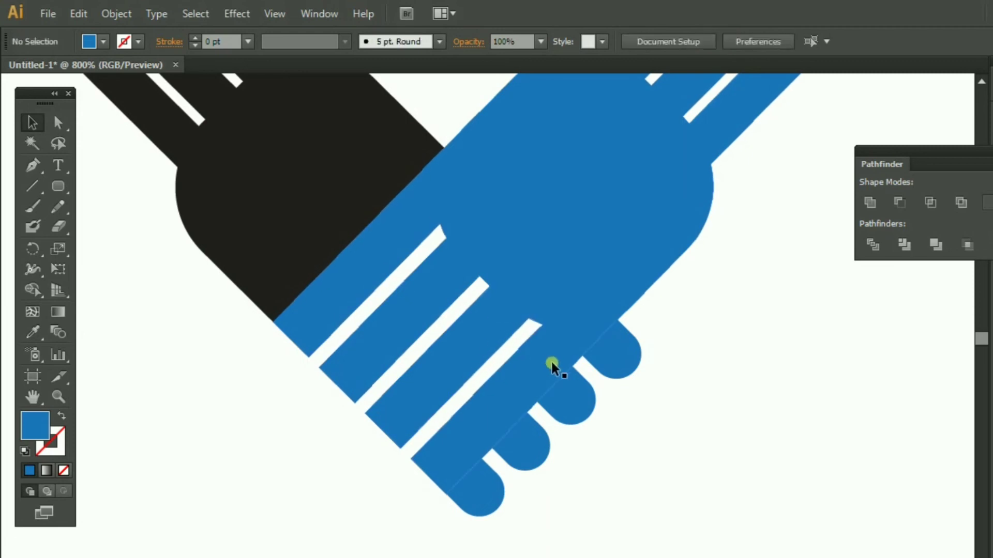
# - Group the four fingertips protruding from the blue hand and give them the black hand's colour with the Eyedropper
pyautogui.keyDown('ctrl'); pyautogui.keyDown('alt'); pyautogui.click(584, 357); pyautogui.keyUp('alt'); pyautogui.keyUp('ctrl')
pyautogui.keyDown('ctrl'); pyautogui.keyDown('alt'); pyautogui.click(566, 359); pyautogui.keyUp('alt'); pyautogui.keyUp('ctrl')
pyautogui.keyDown('ctrl'); pyautogui.click(464, 355); pyautogui.keyUp('ctrl')
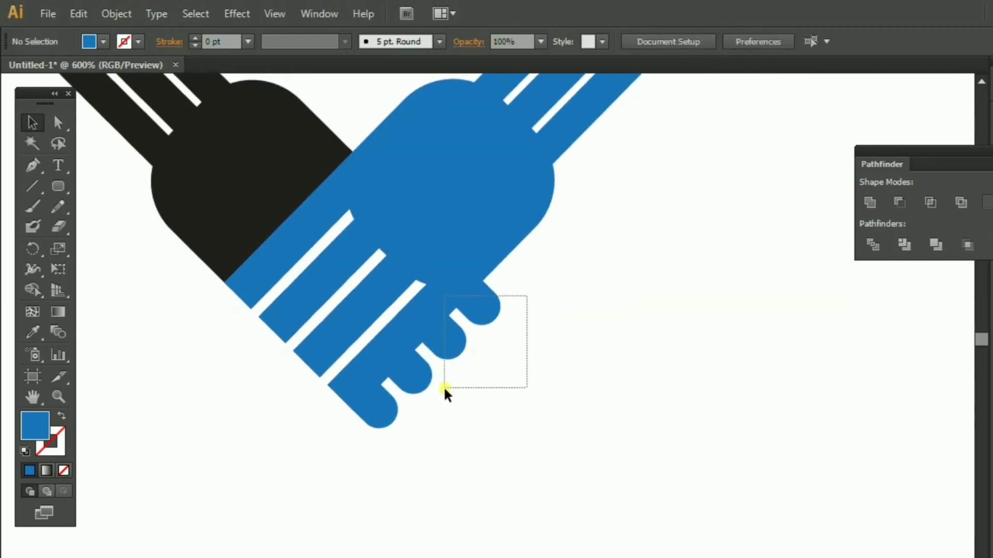
pyautogui.moveTo(500, 281); pyautogui.dragTo(362, 427)
pyautogui.hotkey('ctrl', 'g')
pyautogui.click(33, 333)
pyautogui.click(190, 207)
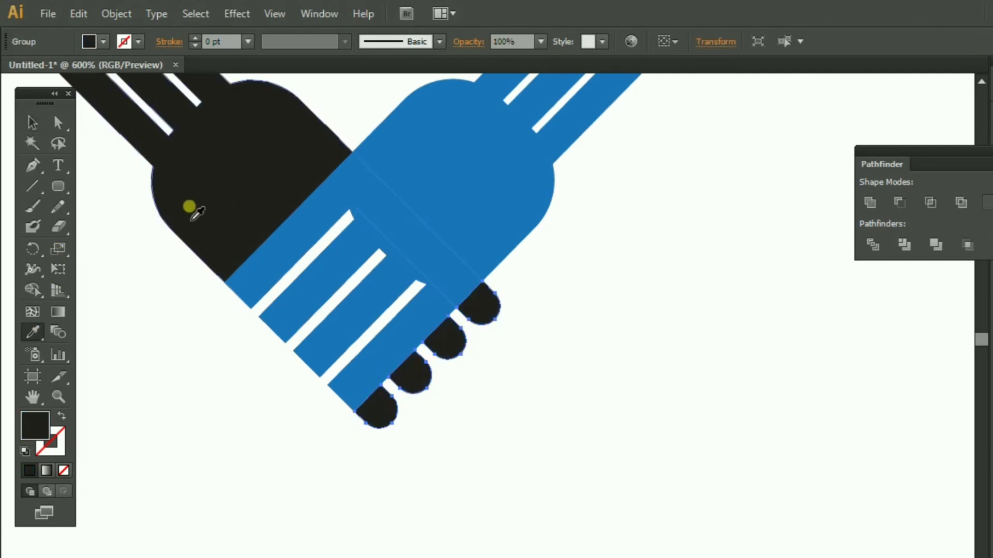
# - Rotate the group of black fingertips 180 degrees so their rounded ends face the blue hand
pyautogui.click(32, 124)
pyautogui.click(579, 418)
pyautogui.click(451, 349)
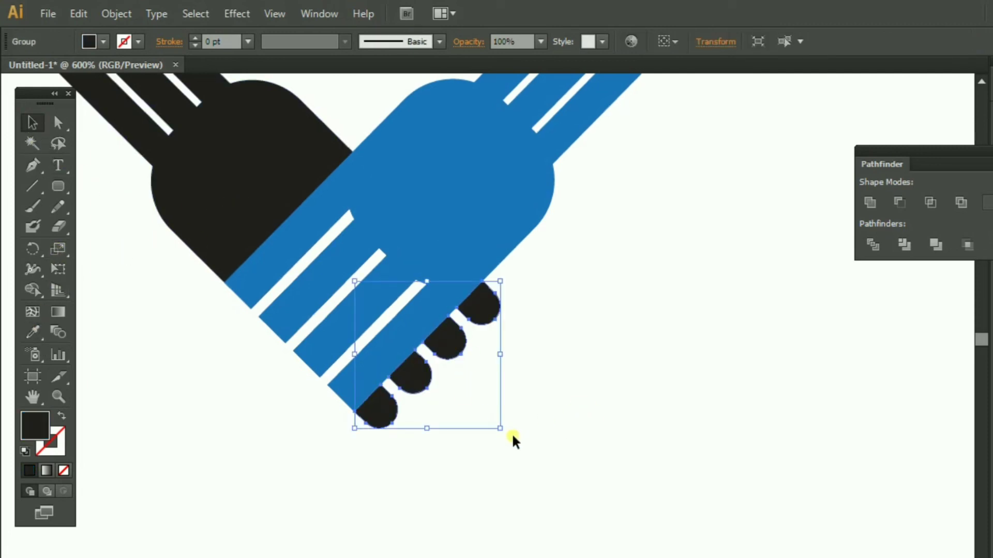
pyautogui.moveTo(510, 432); pyautogui.dragTo(365, 317)
# - Move the rotated fingertips onto the blue hand so their straight ends lie flush with its lower outer edge
pyautogui.keyDown('ctrl'); pyautogui.click(469, 359); pyautogui.keyUp('ctrl')
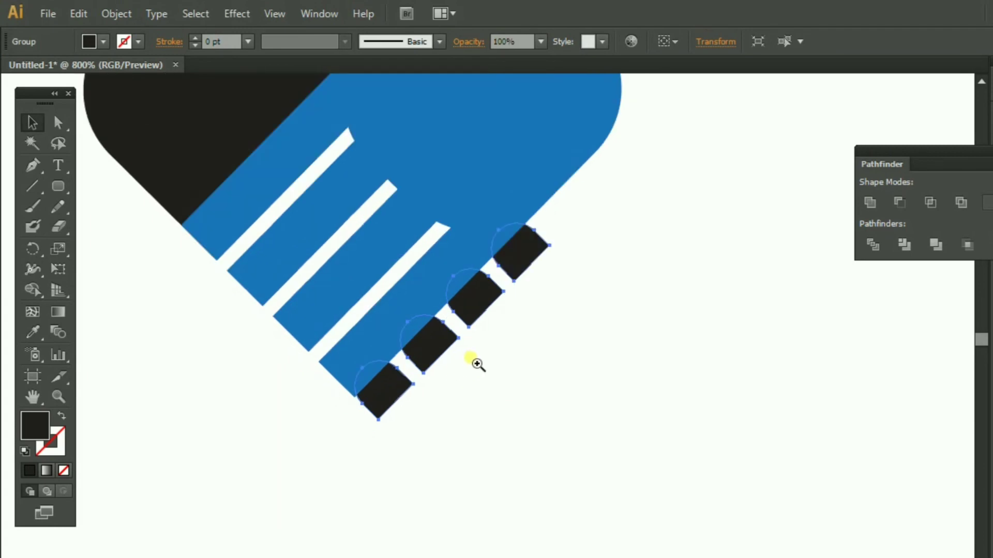
pyautogui.keyDown('ctrl'); pyautogui.click(445, 347); pyautogui.keyUp('ctrl')
pyautogui.keyDown('ctrl'); pyautogui.click(443, 354); pyautogui.keyUp('ctrl')
pyautogui.keyDown('ctrl'); pyautogui.click(440, 361); pyautogui.keyUp('ctrl')
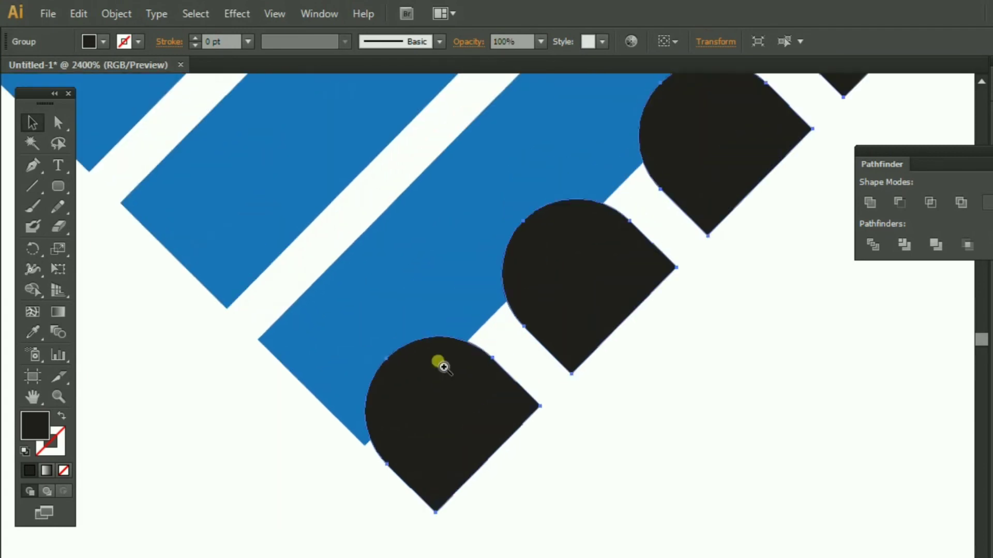
pyautogui.moveTo(459, 439); pyautogui.dragTo(387, 371)
pyautogui.keyDown('ctrl'); pyautogui.click(399, 417); pyautogui.keyUp('ctrl')
pyautogui.keyDown('ctrl'); pyautogui.click(476, 402); pyautogui.keyUp('ctrl')
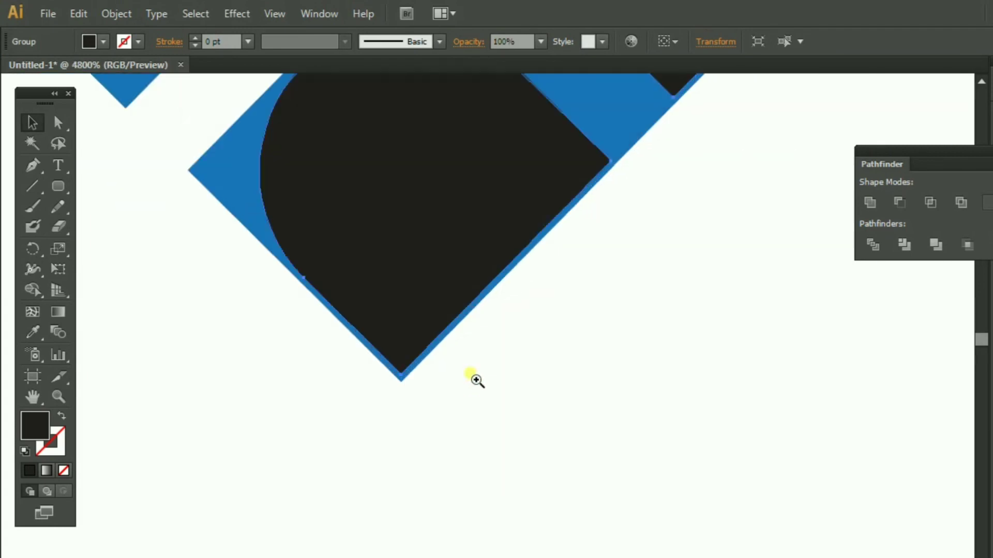
pyautogui.keyDown('ctrl'); pyautogui.click(474, 378); pyautogui.keyUp('ctrl')
pyautogui.moveTo(380, 305); pyautogui.dragTo(378, 316)
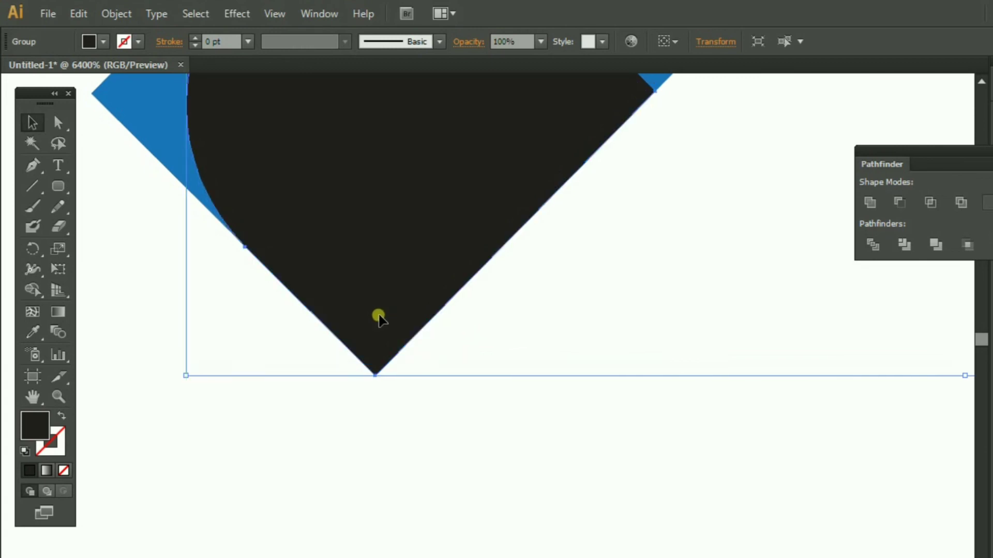
pyautogui.click(506, 403)
pyautogui.keyDown('ctrl'); pyautogui.keyDown('alt'); pyautogui.click(551, 293); pyautogui.keyUp('alt'); pyautogui.keyUp('ctrl')
pyautogui.keyDown('ctrl'); pyautogui.keyDown('alt'); pyautogui.click(550, 290); pyautogui.keyUp('alt'); pyautogui.keyUp('ctrl')
pyautogui.keyDown('ctrl'); pyautogui.keyDown('alt'); pyautogui.click(548, 291); pyautogui.keyUp('alt'); pyautogui.keyUp('ctrl')
pyautogui.keyDown('ctrl'); pyautogui.keyDown('alt'); pyautogui.click(548, 291); pyautogui.keyUp('alt'); pyautogui.keyUp('ctrl')
pyautogui.keyDown('ctrl'); pyautogui.keyDown('alt'); pyautogui.click(549, 291); pyautogui.keyUp('alt'); pyautogui.keyUp('ctrl')
pyautogui.keyDown('ctrl'); pyautogui.keyDown('alt'); pyautogui.click(549, 291); pyautogui.keyUp('alt'); pyautogui.keyUp('ctrl')
pyautogui.keyDown('ctrl'); pyautogui.keyDown('alt'); pyautogui.click(553, 297); pyautogui.keyUp('alt'); pyautogui.keyUp('ctrl')
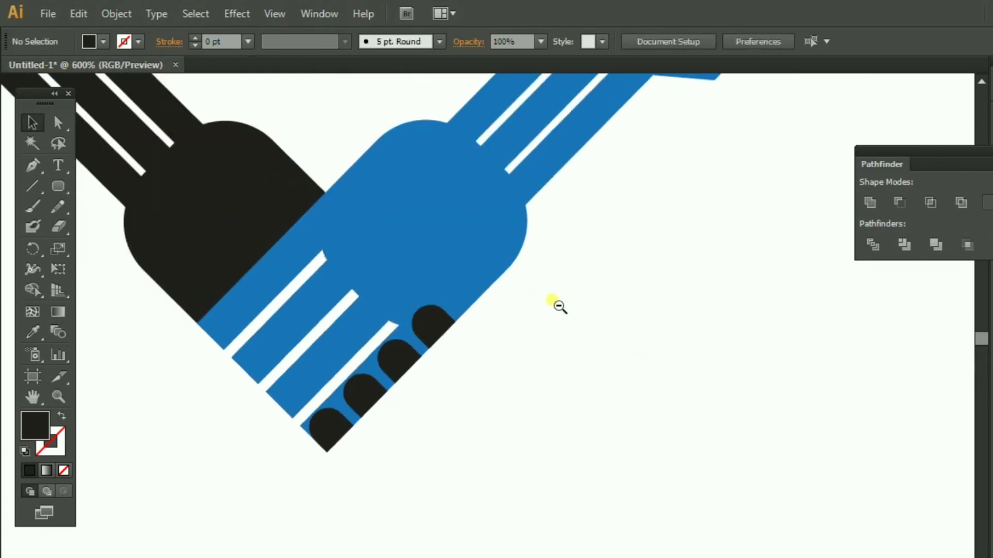
# - Draw a closed black thumb with the Pen tool, running diagonally from the notch between the hands onto the blue palm and ending in a curved tip
pyautogui.keyDown('ctrl'); pyautogui.keyDown('alt'); pyautogui.click(554, 299); pyautogui.keyUp('alt'); pyautogui.keyUp('ctrl')
pyautogui.keyDown('ctrl'); pyautogui.keyDown('alt'); pyautogui.click(507, 344); pyautogui.keyUp('alt'); pyautogui.keyUp('ctrl')
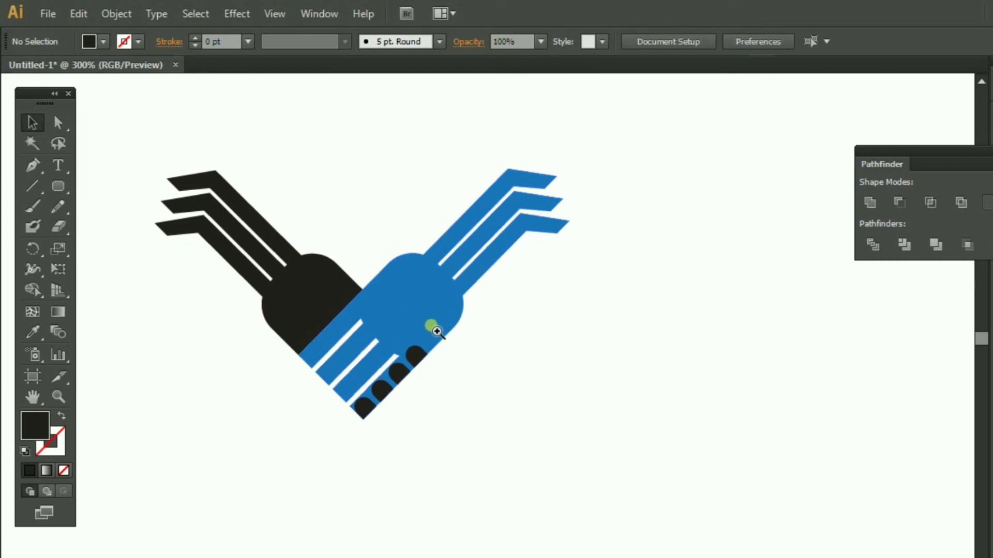
pyautogui.keyDown('ctrl'); pyautogui.click(415, 315); pyautogui.keyUp('ctrl')
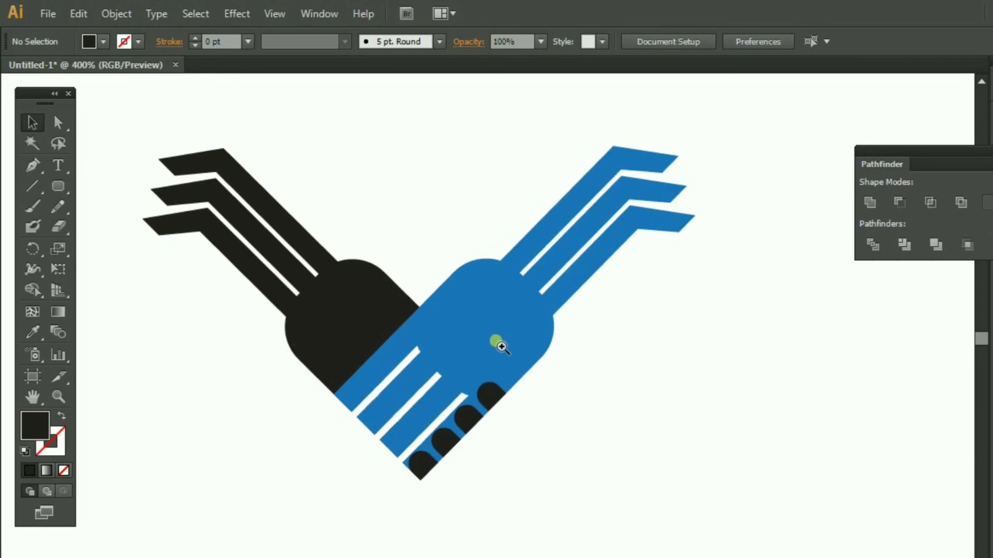
pyautogui.keyDown('ctrl'); pyautogui.click(495, 342); pyautogui.keyUp('ctrl')
pyautogui.keyDown('ctrl'); pyautogui.click(481, 327); pyautogui.keyUp('ctrl')
pyautogui.moveTo(428, 332); pyautogui.dragTo(477, 293)
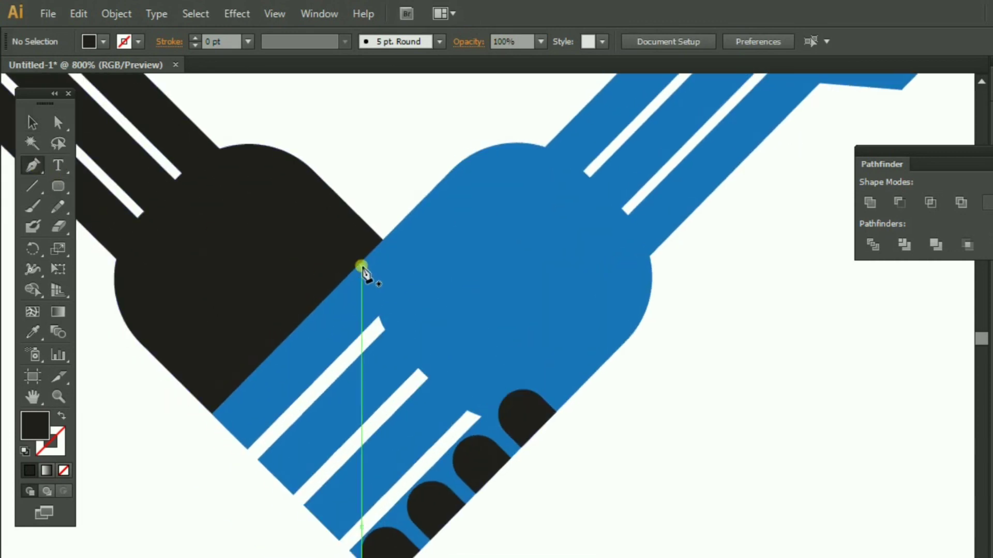
pyautogui.click(379, 237)
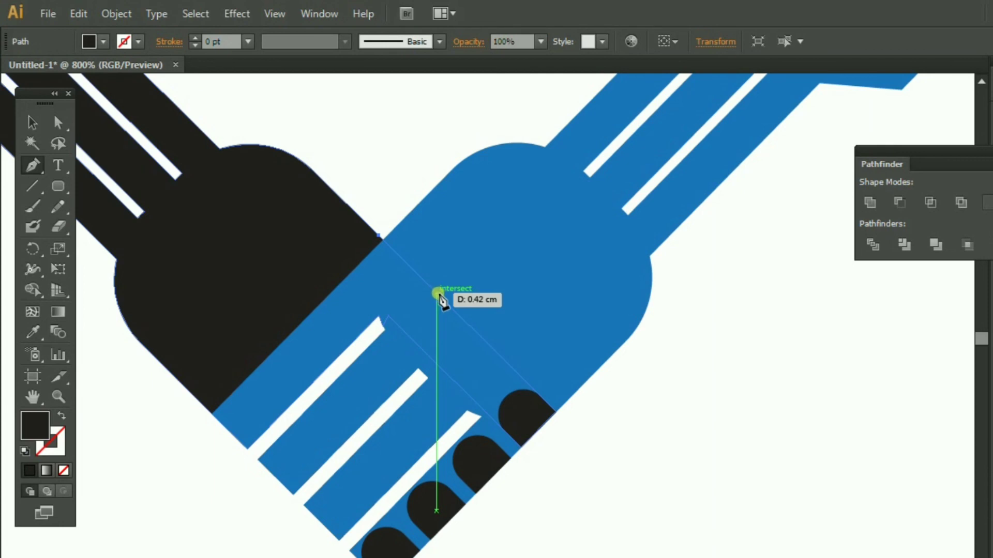
pyautogui.click(467, 326)
pyautogui.click(465, 324)
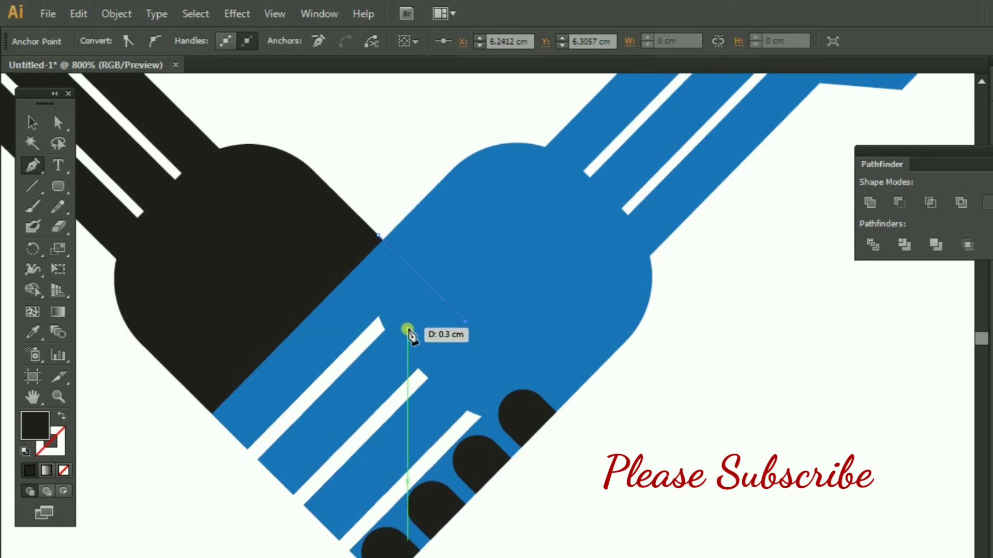
pyautogui.moveTo(406, 328); pyautogui.dragTo(387, 318)
pyautogui.click(384, 309)
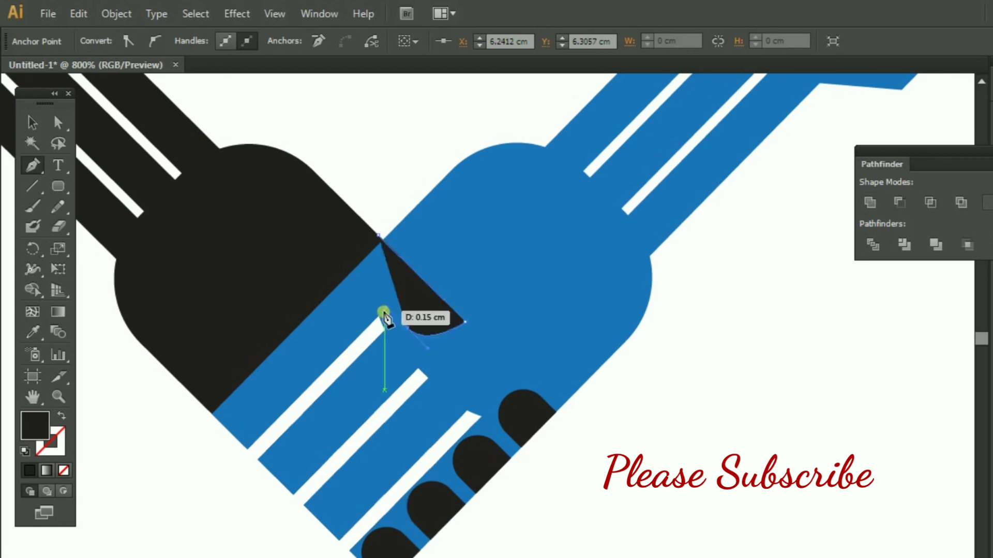
pyautogui.click(337, 257)
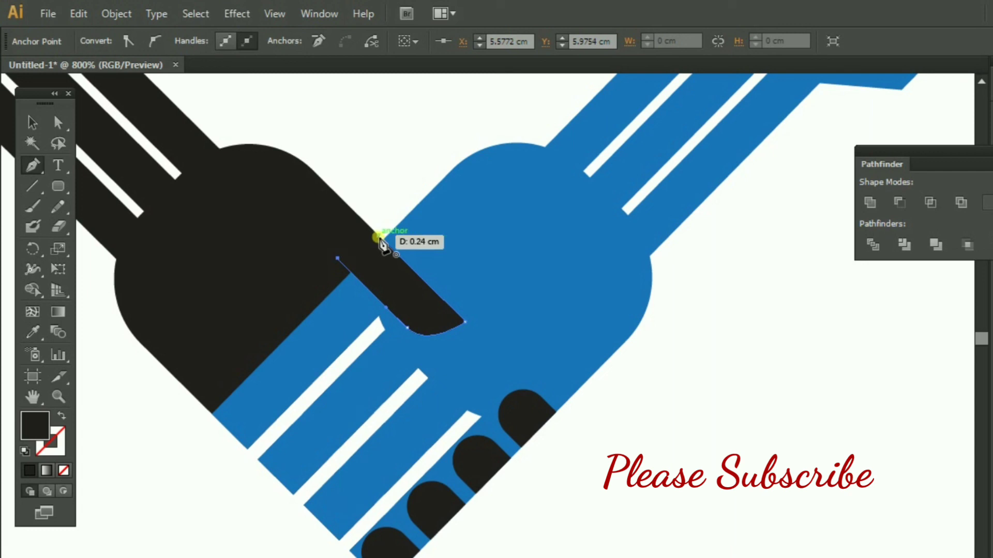
pyautogui.click(380, 239)
pyautogui.click(32, 122)
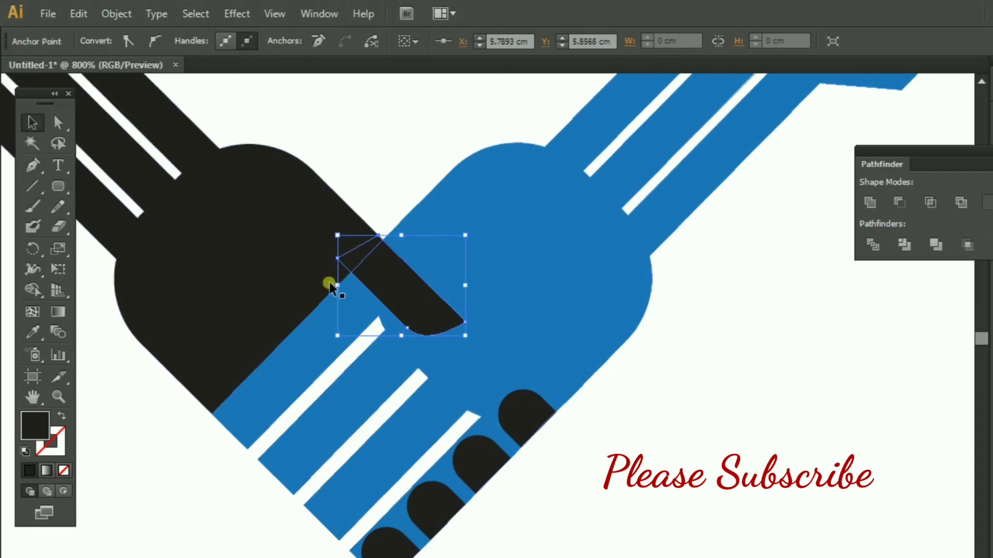